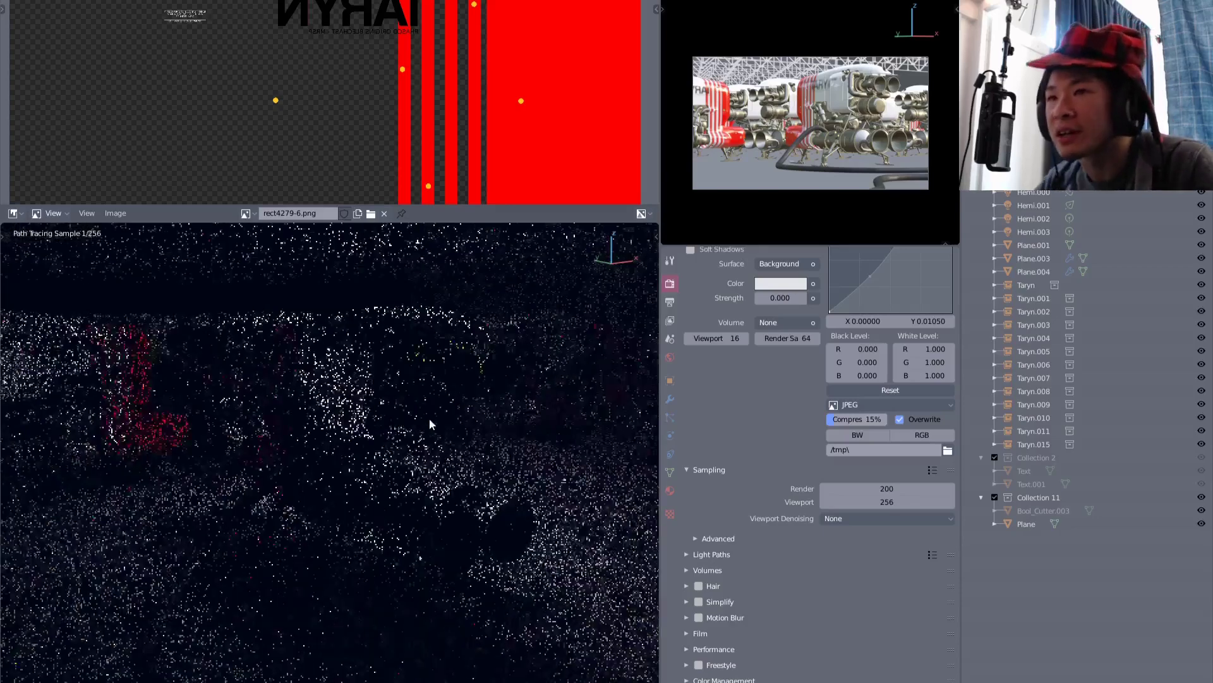
# Set Viewport Denoising to OptiX AI-Accelerated and orbit to a close-up of the TARYN engine nozzles
pyautogui.moveTo(429, 424); pyautogui.dragTo(414, 432, button='middle')
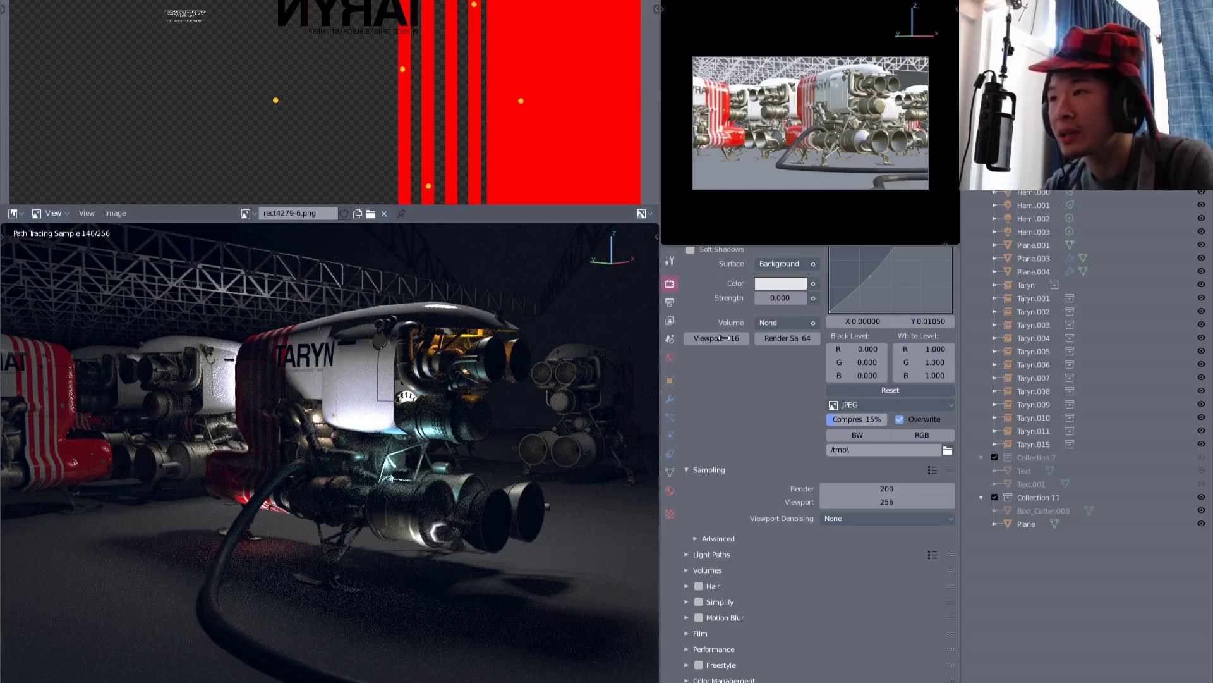
pyautogui.moveTo(413, 436)
pyautogui.mouseDown(button='middle')
pyautogui.moveTo(441, 394)
pyautogui.moveTo(350, 420)
pyautogui.mouseUp(button='middle')
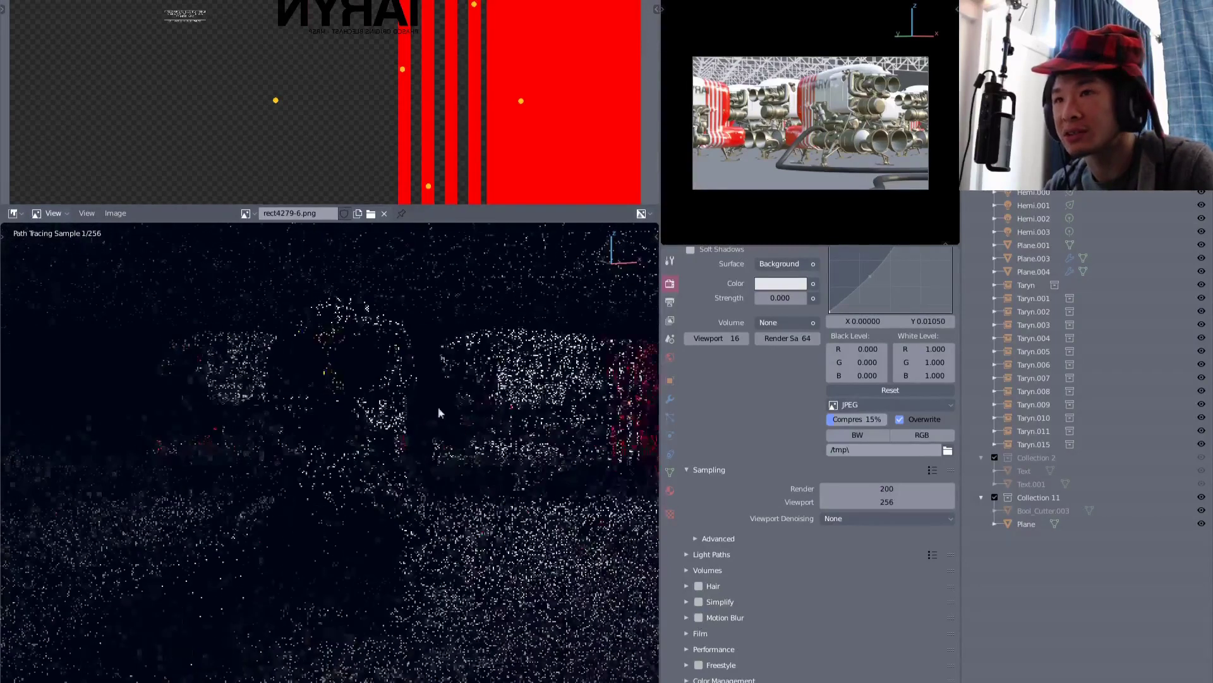
pyautogui.scroll(3, 861, 520)
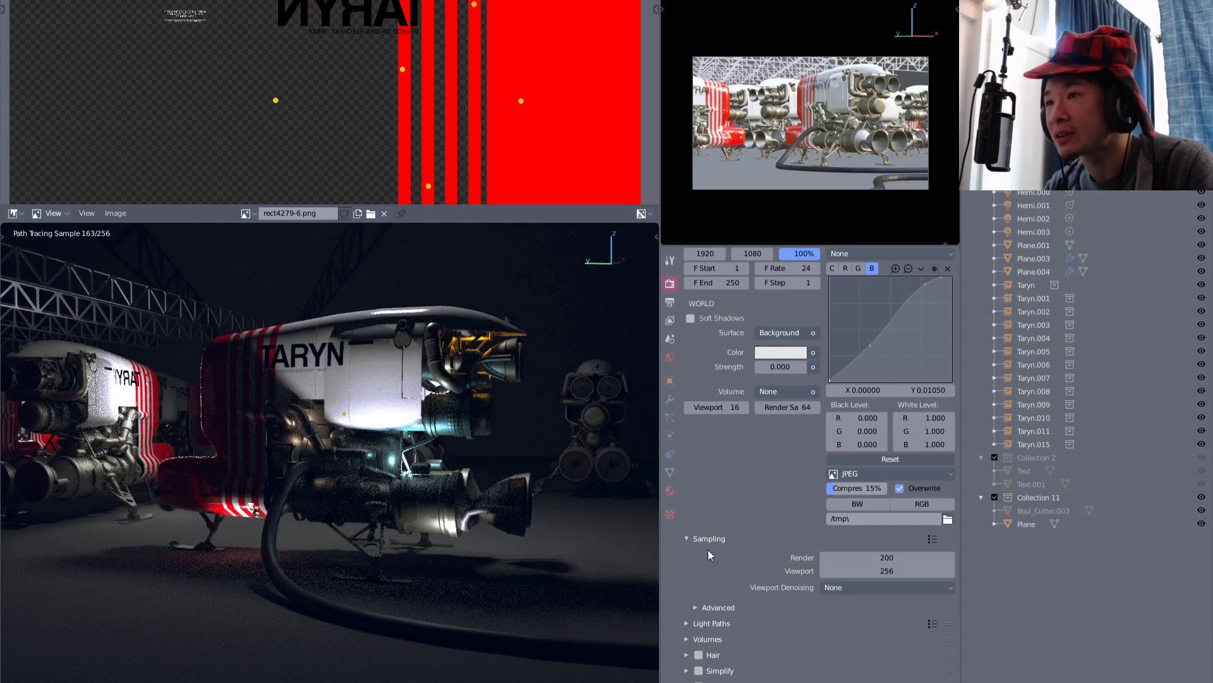
pyautogui.click(687, 540)
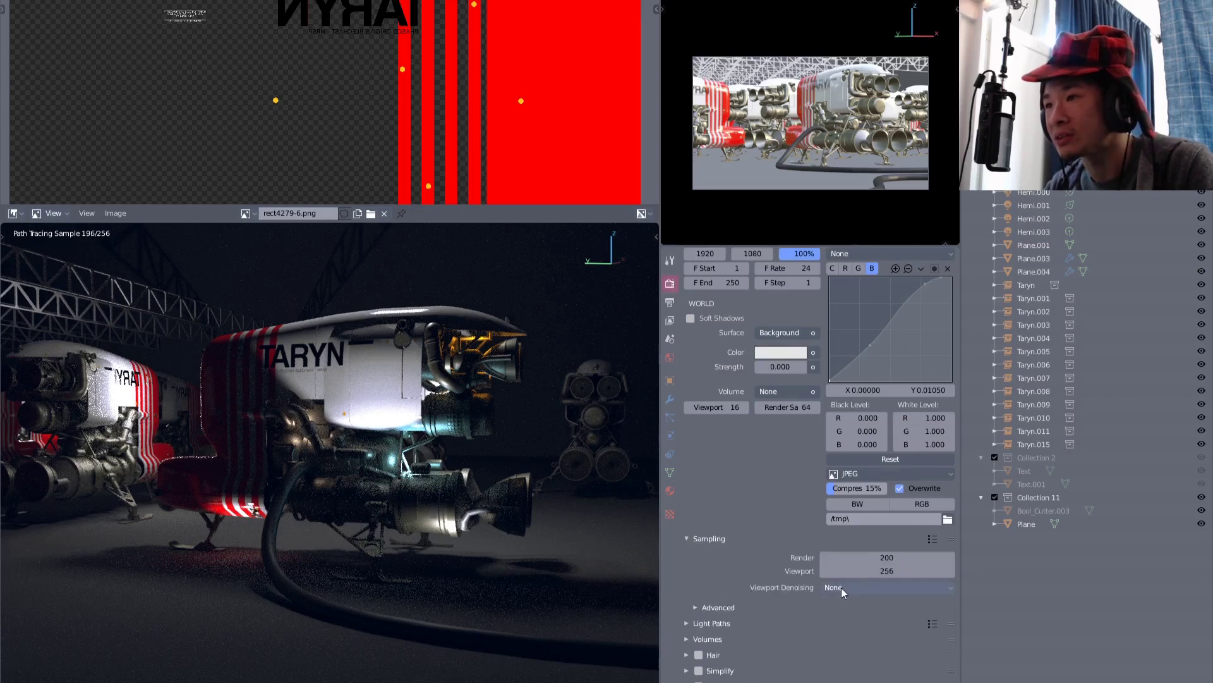
pyautogui.click(842, 588)
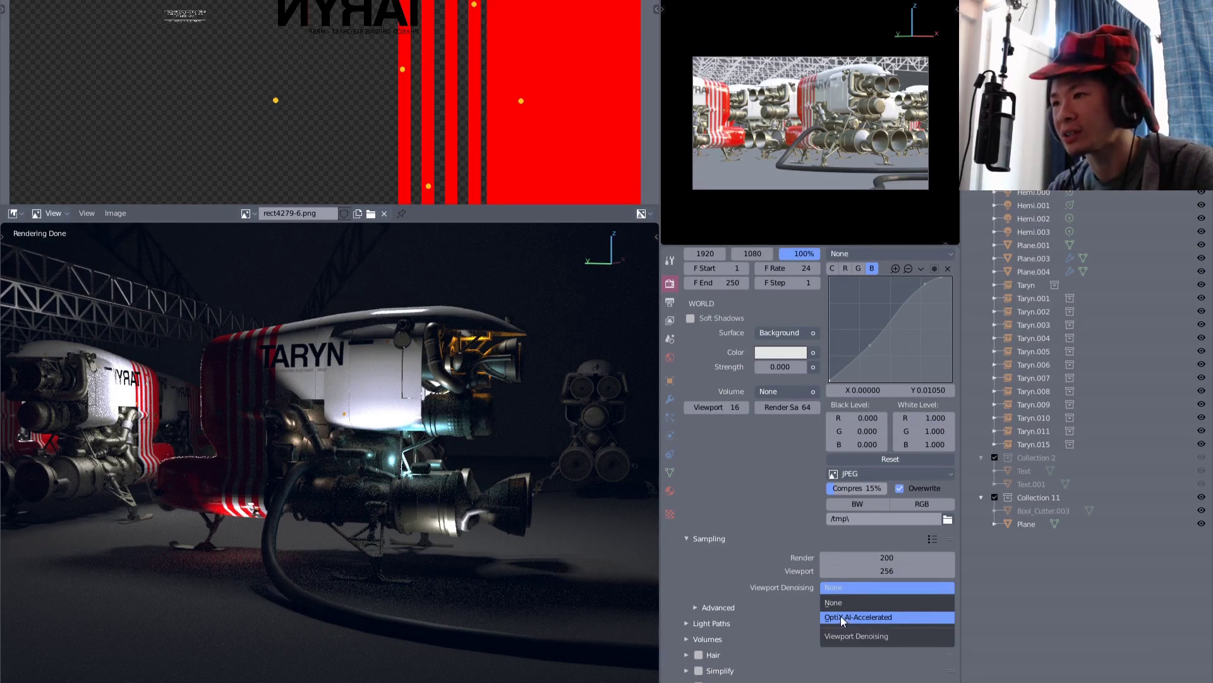
pyautogui.click(843, 616)
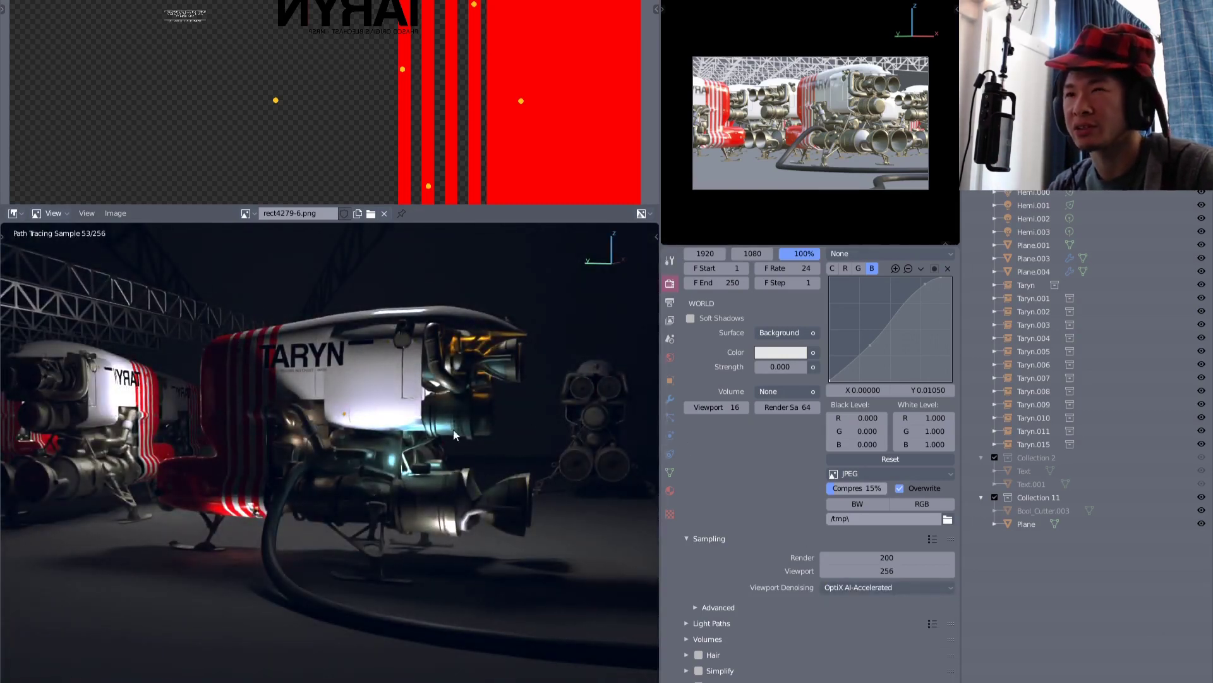
pyautogui.moveTo(441, 408); pyautogui.dragTo(433, 453, button='middle')
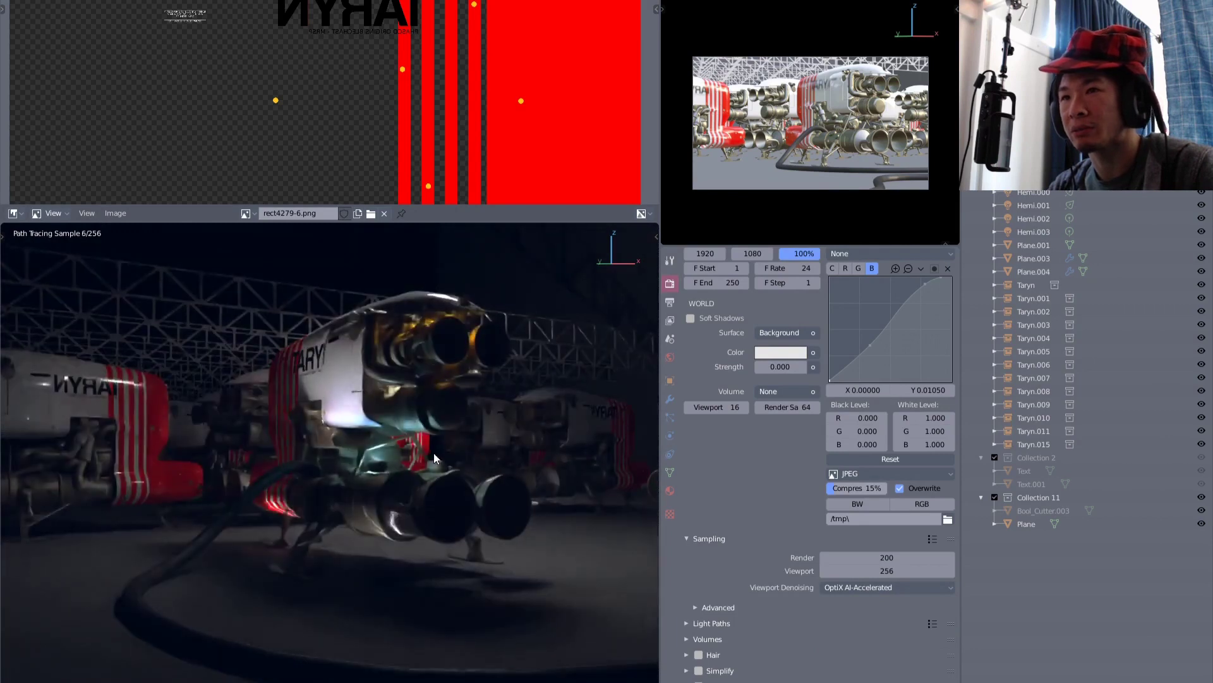
pyautogui.moveTo(430, 462)
pyautogui.mouseDown(button='middle')
pyautogui.moveTo(374, 478)
pyautogui.moveTo(487, 452)
pyautogui.mouseUp(button='middle')
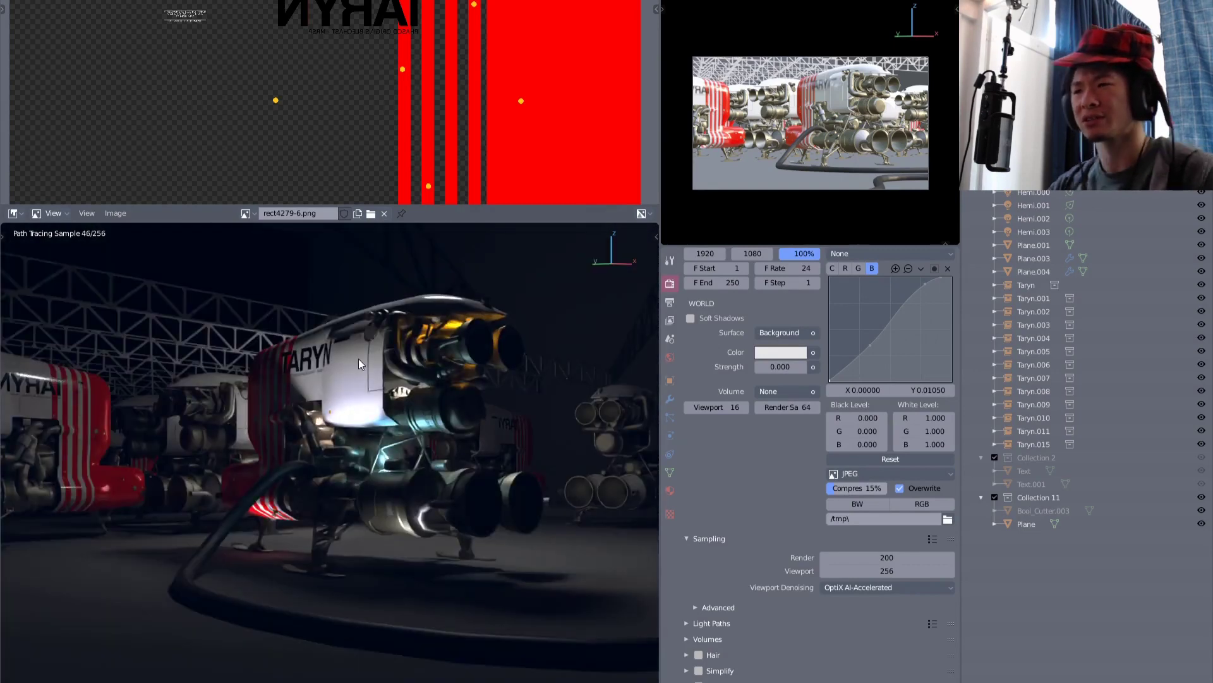
pyautogui.scroll(3, 412, 403)
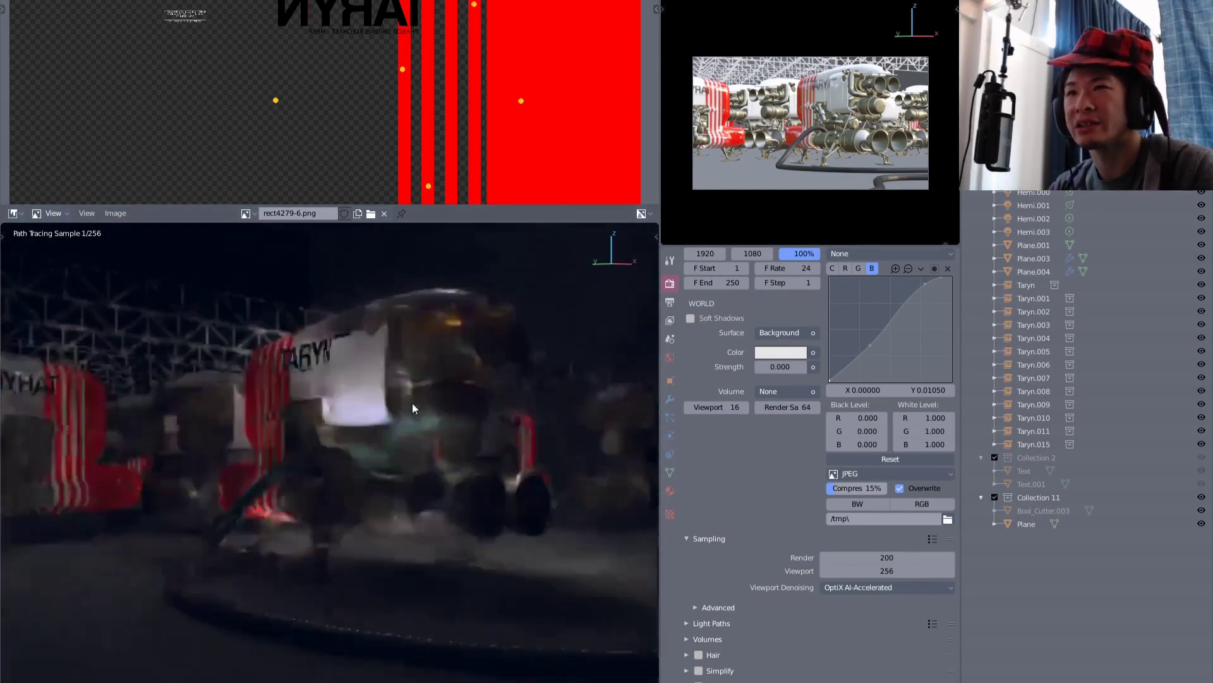
# Set Viewport samples to 1 and orbit around the TARYN engines to test the preview
pyautogui.click(868, 569)
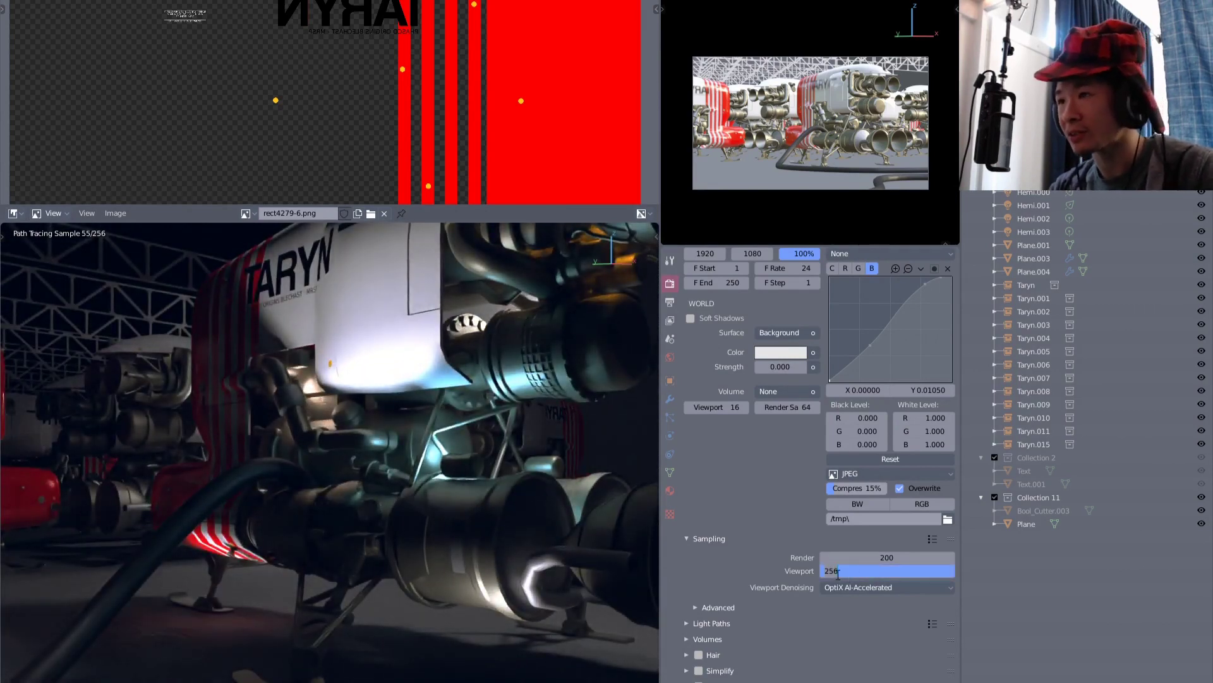
pyautogui.write('1')
pyautogui.press('Return')
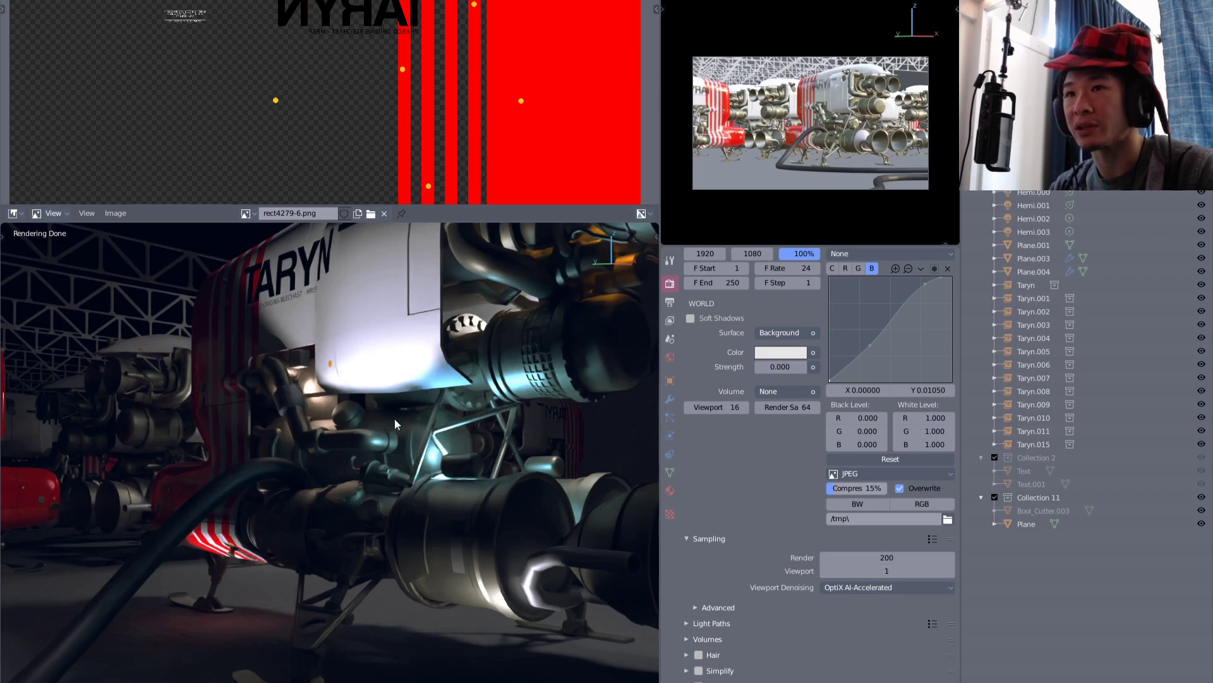
pyautogui.scroll(-4, 406, 439)
pyautogui.moveTo(408, 496)
pyautogui.mouseDown(button='middle')
pyautogui.moveTo(414, 475)
pyautogui.moveTo(305, 429)
pyautogui.moveTo(386, 420)
pyautogui.moveTo(255, 406)
pyautogui.moveTo(379, 398)
pyautogui.moveTo(300, 392)
pyautogui.mouseUp(button='middle')
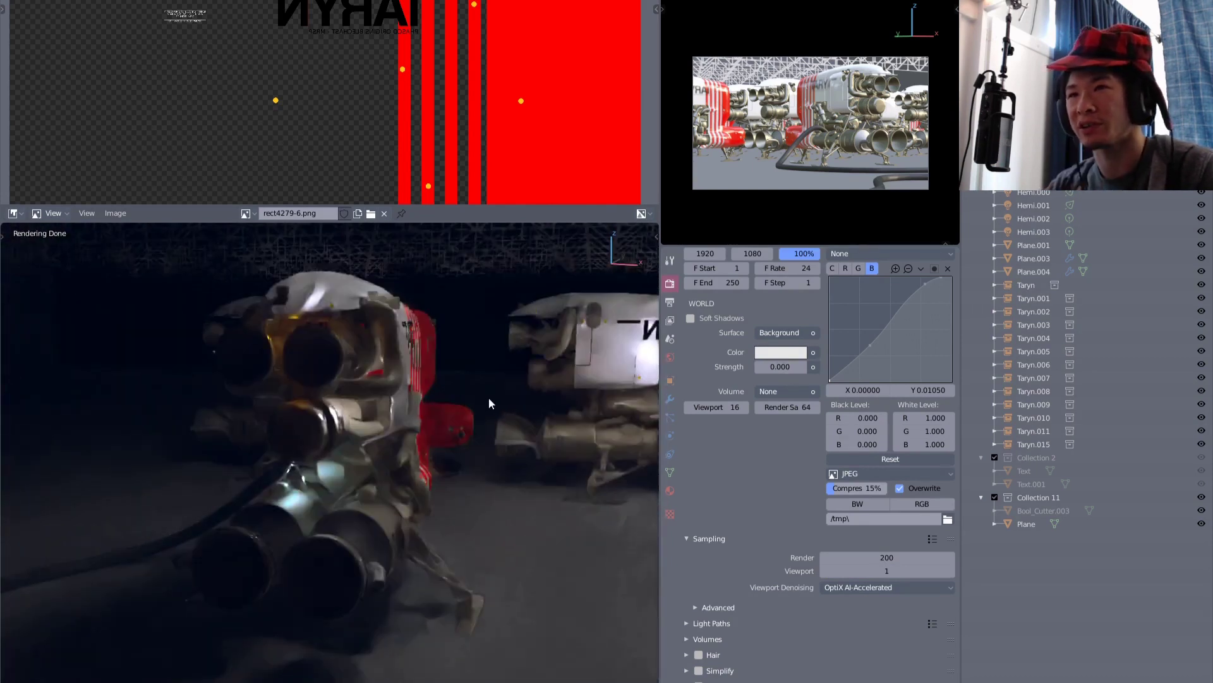
pyautogui.moveTo(488, 399)
pyautogui.mouseDown(button='middle')
pyautogui.moveTo(476, 420)
pyautogui.moveTo(331, 427)
pyautogui.moveTo(416, 443)
pyautogui.moveTo(223, 425)
pyautogui.mouseUp(button='middle')
pyautogui.moveTo(500, 440)
pyautogui.mouseDown(button='middle')
pyautogui.moveTo(506, 397)
pyautogui.moveTo(423, 441)
pyautogui.moveTo(372, 447)
pyautogui.moveTo(419, 437)
pyautogui.mouseUp(button='middle')
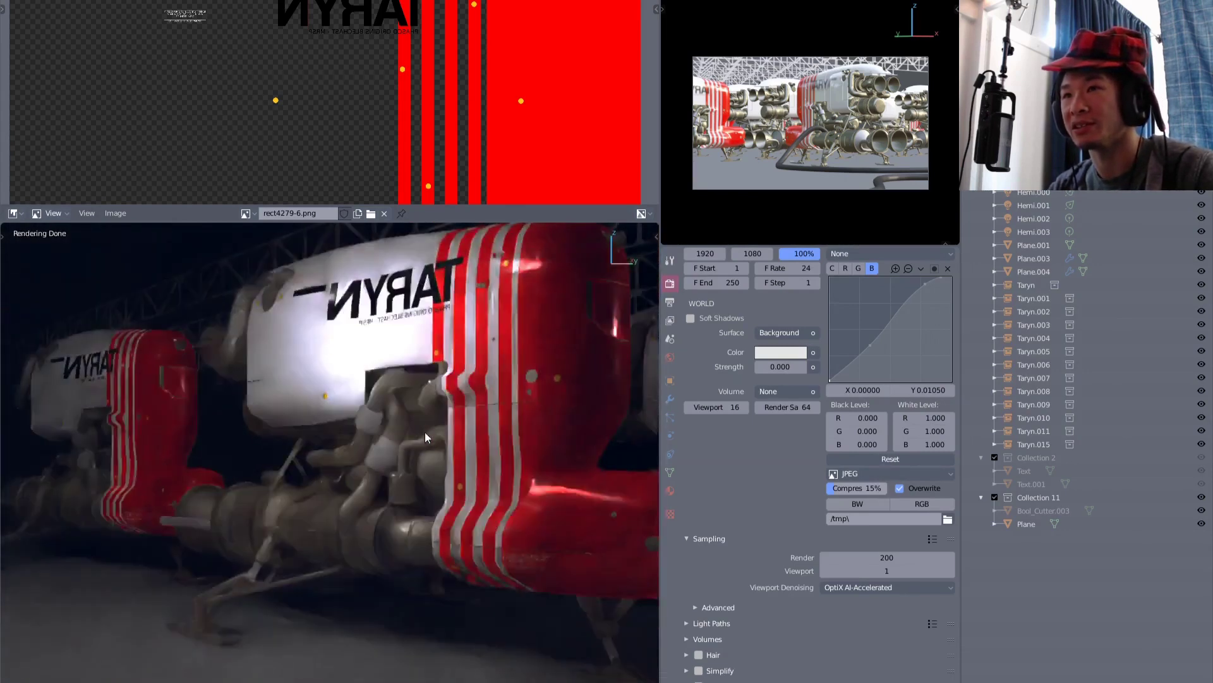
pyautogui.moveTo(429, 390); pyautogui.dragTo(452, 396, button='middle')
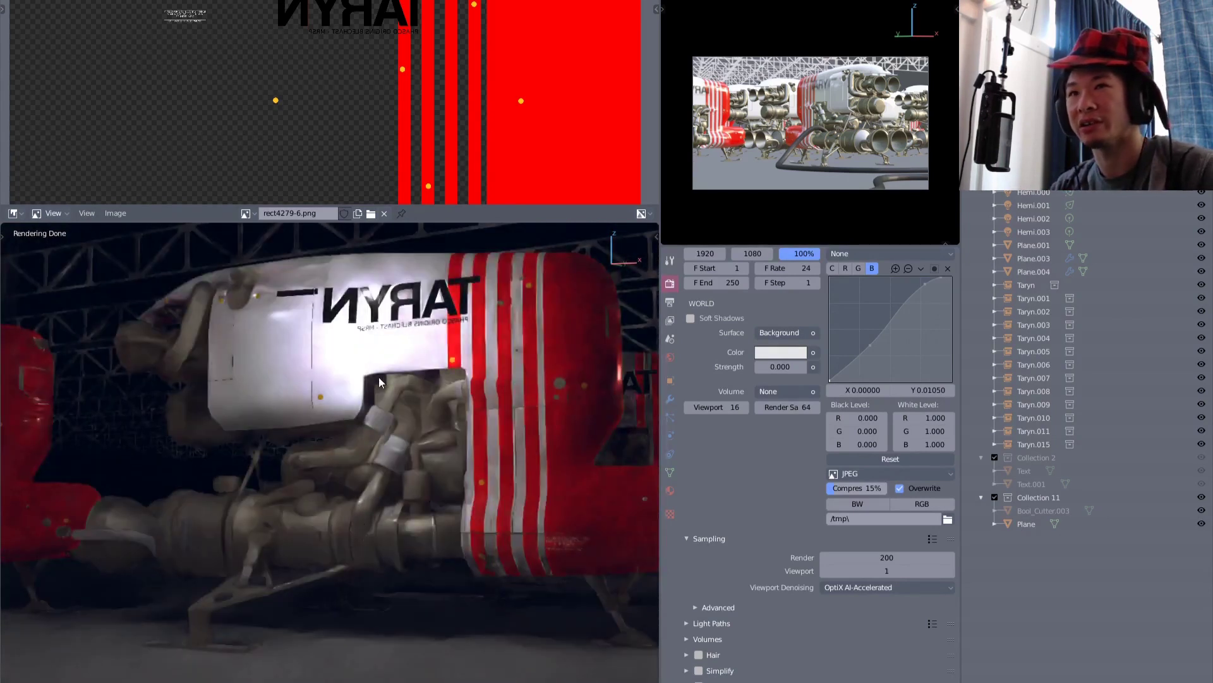
pyautogui.moveTo(378, 376)
pyautogui.mouseDown(button='middle')
pyautogui.moveTo(446, 434)
pyautogui.moveTo(383, 502)
pyautogui.moveTo(362, 469)
pyautogui.moveTo(403, 473)
pyautogui.moveTo(363, 472)
pyautogui.moveTo(376, 457)
pyautogui.moveTo(361, 462)
pyautogui.moveTo(398, 464)
pyautogui.moveTo(349, 476)
pyautogui.moveTo(380, 456)
pyautogui.moveTo(414, 471)
pyautogui.moveTo(383, 468)
pyautogui.moveTo(436, 464)
pyautogui.moveTo(395, 479)
pyautogui.mouseUp(button='middle')
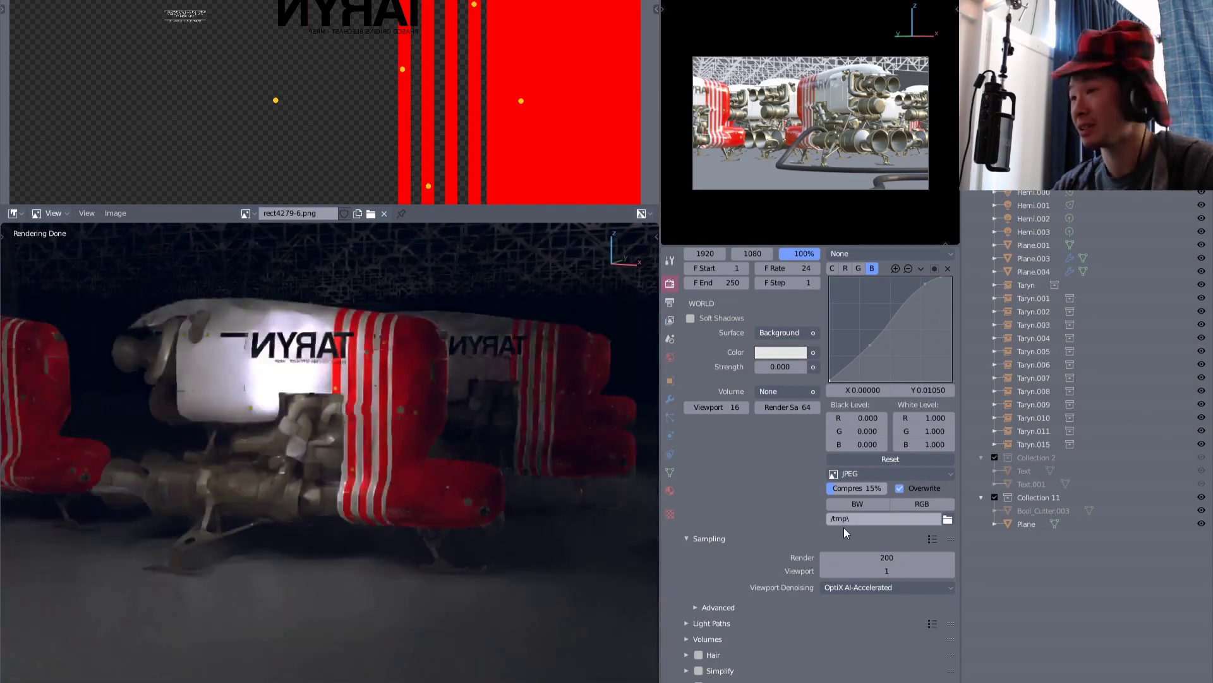
# Lower the Viewport samples to 3 and return to the render settings
pyautogui.click(853, 570)
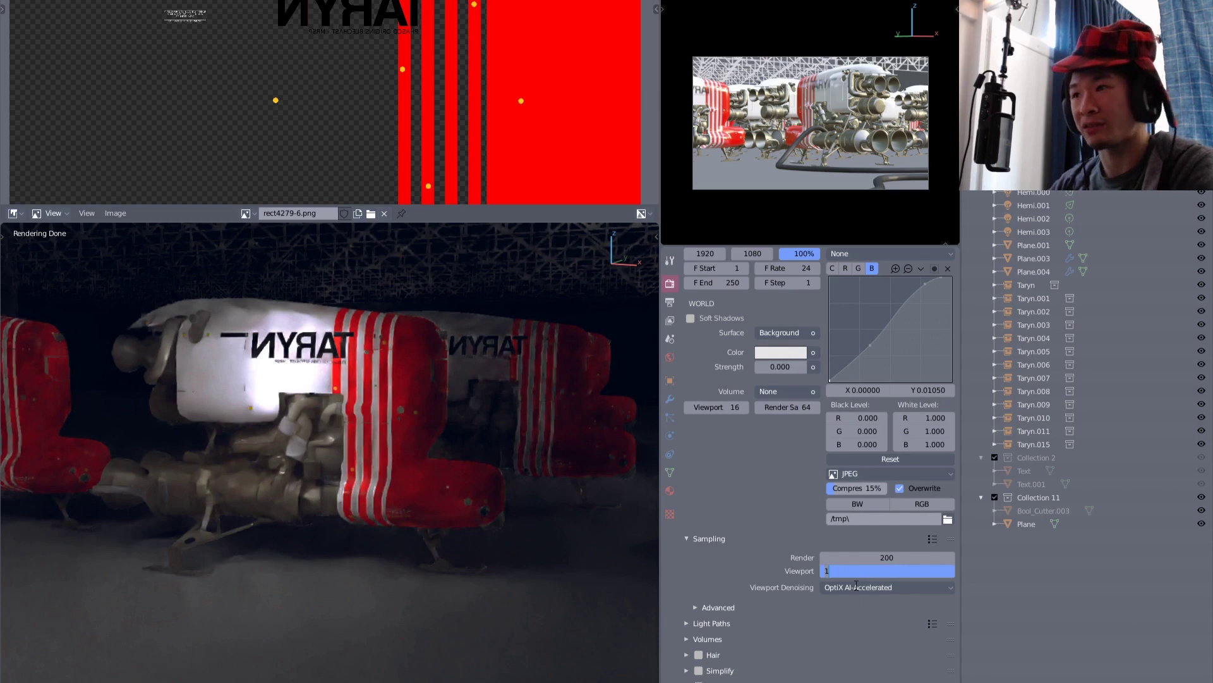
pyautogui.write('2')
pyautogui.press('Return')
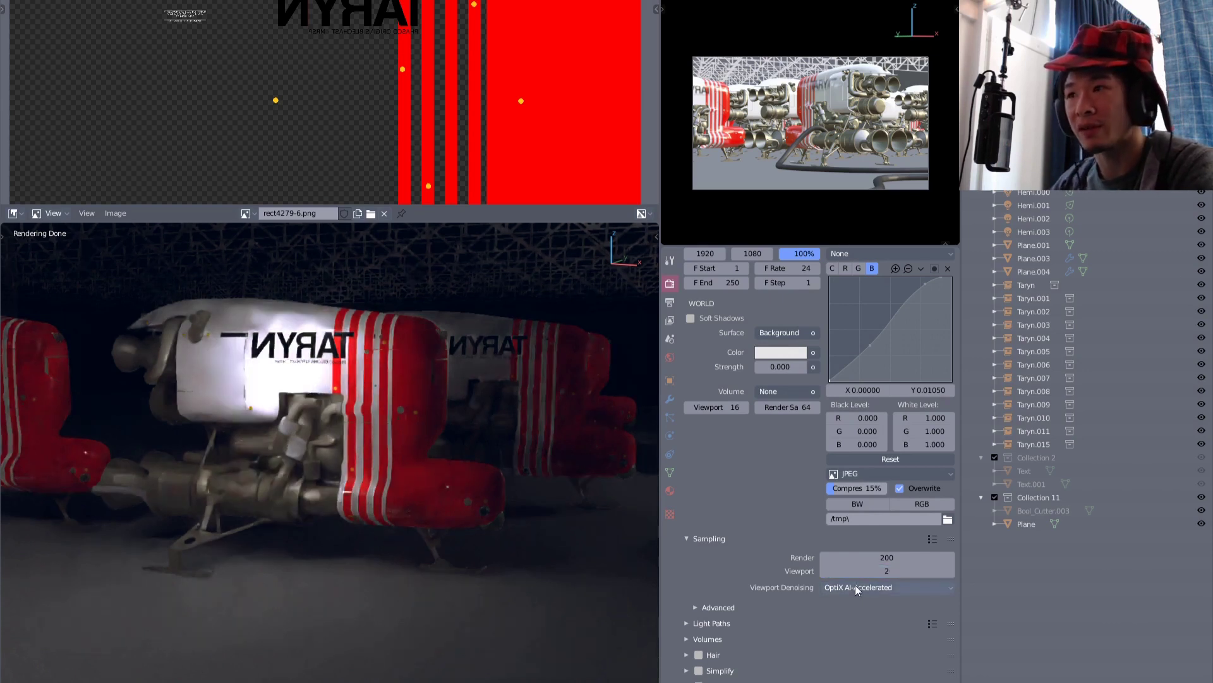
pyautogui.click(887, 570)
pyautogui.write('3')
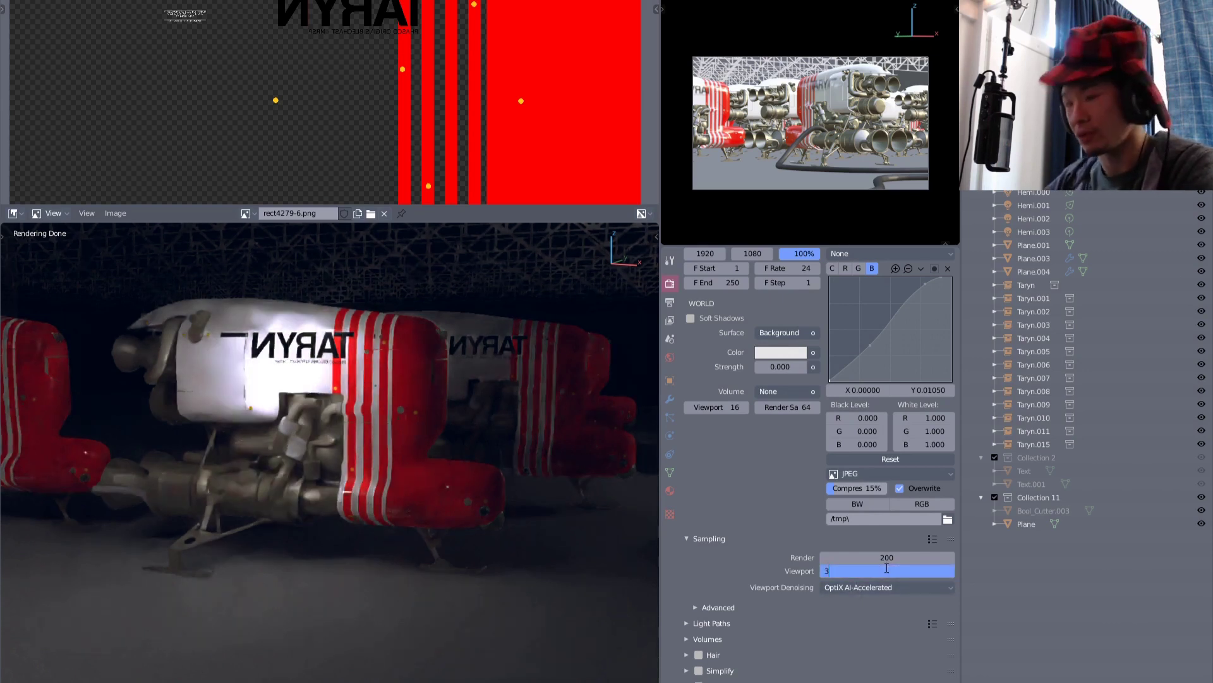
pyautogui.press('Return')
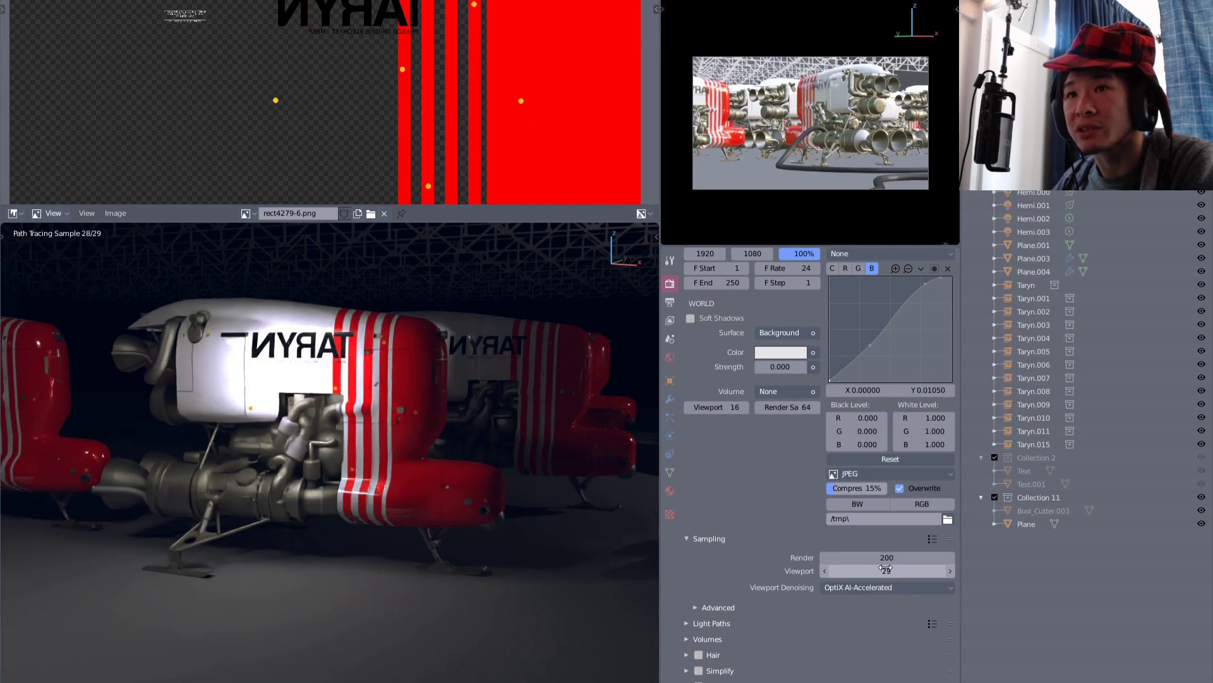
pyautogui.keyDown('ctrl'); pyautogui.scroll(2, 884, 565); pyautogui.keyUp('ctrl')
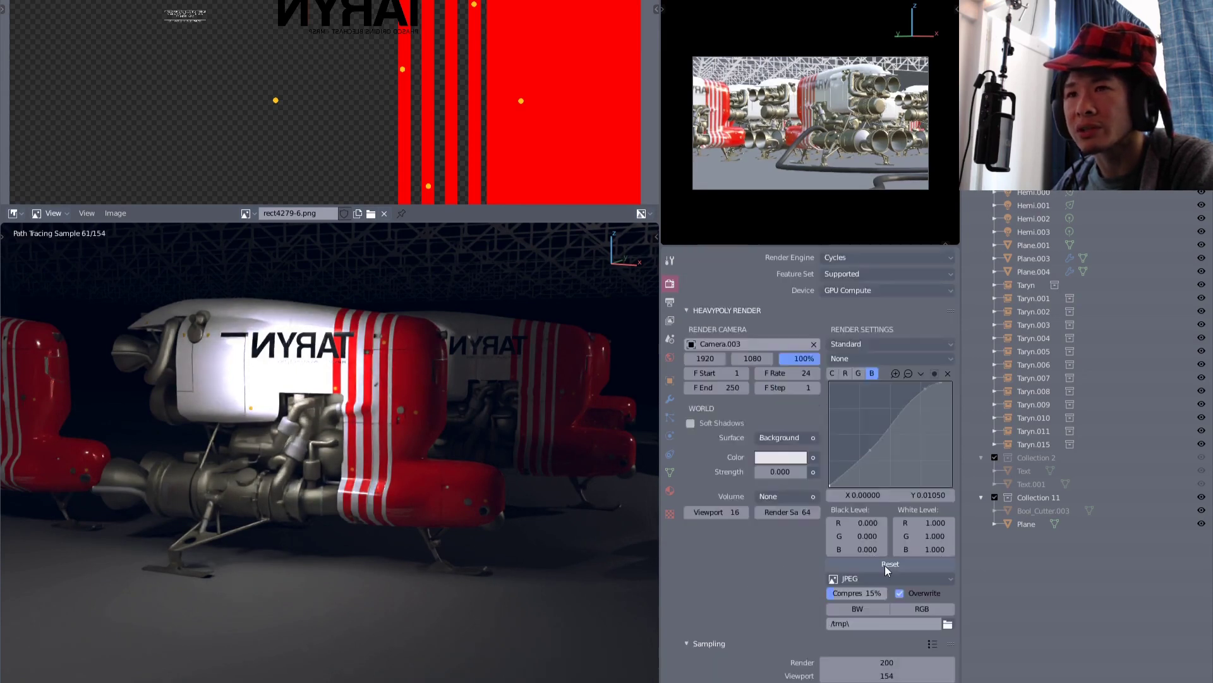
pyautogui.click(671, 283)
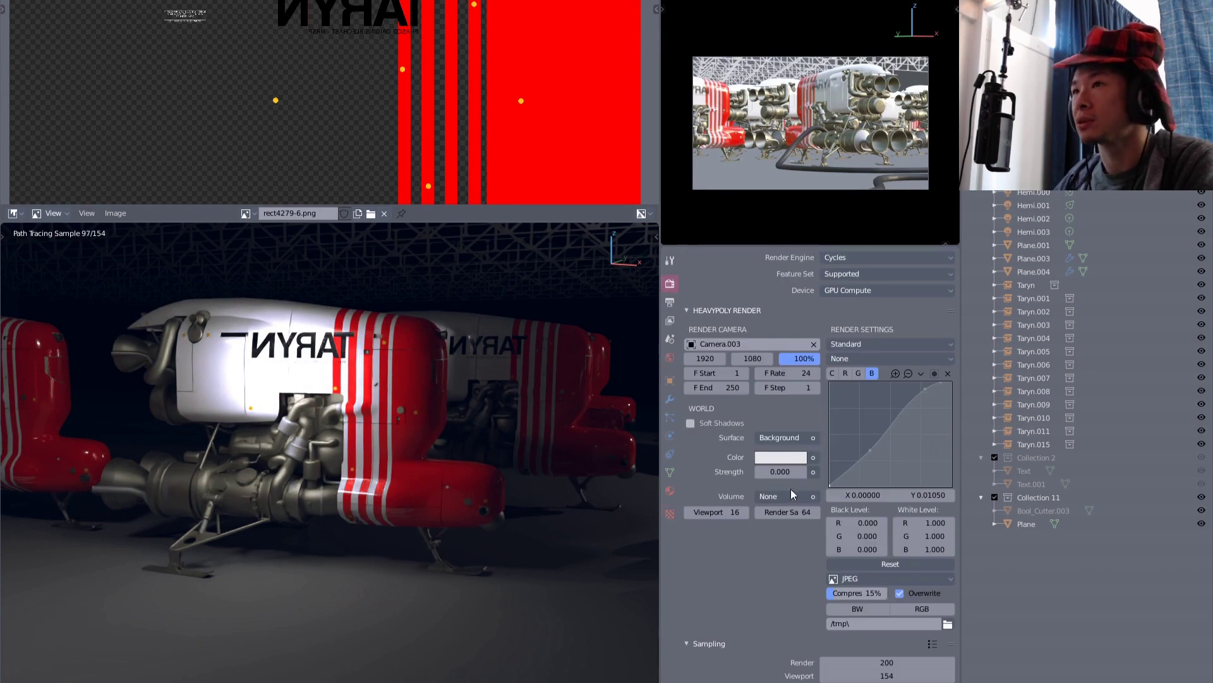
pyautogui.scroll(-2, 790, 611)
pyautogui.scroll(-1, 790, 611)
pyautogui.keyDown('ctrl'); pyautogui.scroll(1, 865, 549); pyautogui.keyUp('ctrl')
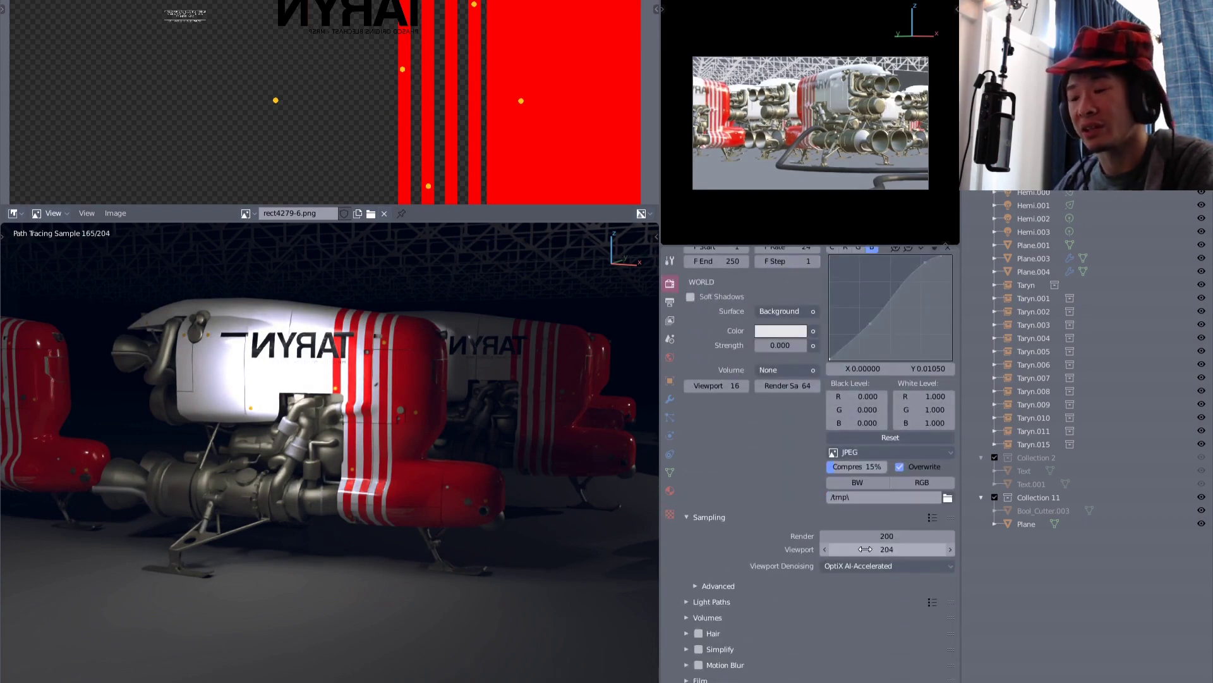
# Orbit to an engine close-up, re-enter 3 viewport samples, and watch the denoised preview
pyautogui.moveTo(356, 329)
pyautogui.mouseDown(button='middle')
pyautogui.moveTo(324, 356)
pyautogui.moveTo(388, 375)
pyautogui.mouseUp(button='middle')
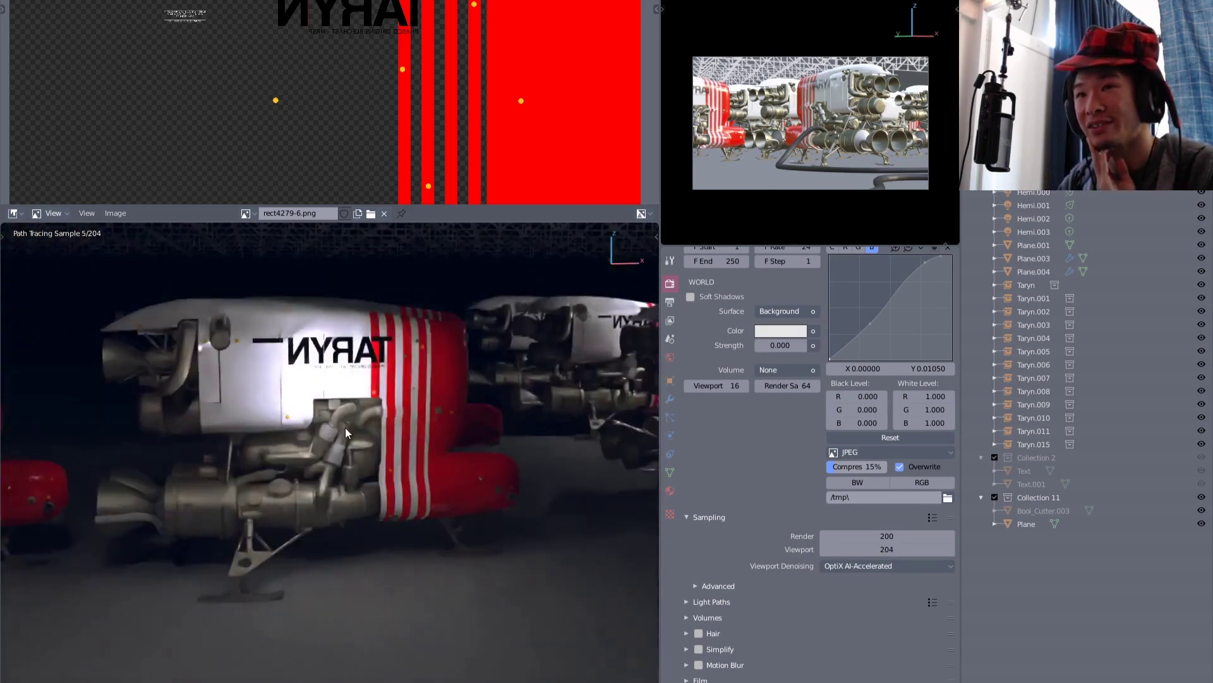
pyautogui.moveTo(364, 423)
pyautogui.mouseDown(button='middle')
pyautogui.moveTo(425, 429)
pyautogui.moveTo(412, 419)
pyautogui.moveTo(409, 503)
pyautogui.mouseUp(button='middle')
pyautogui.click(350, 414)
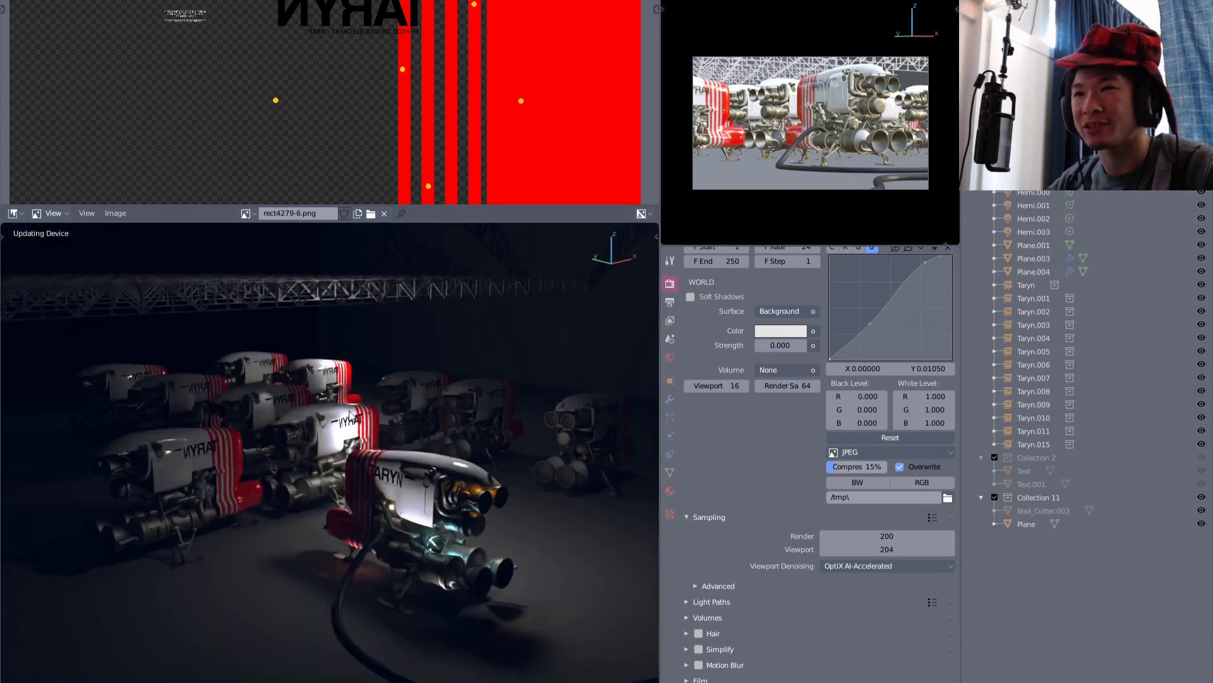
pyautogui.click(866, 553)
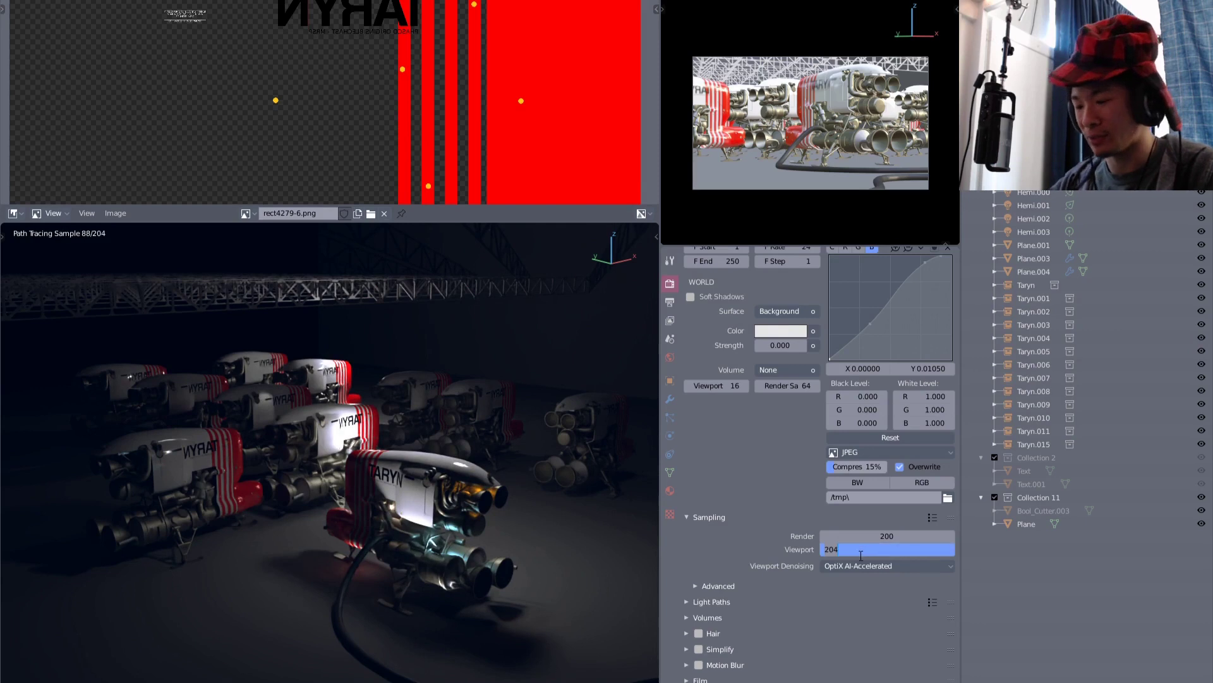
pyautogui.write('3')
pyautogui.press('Return')
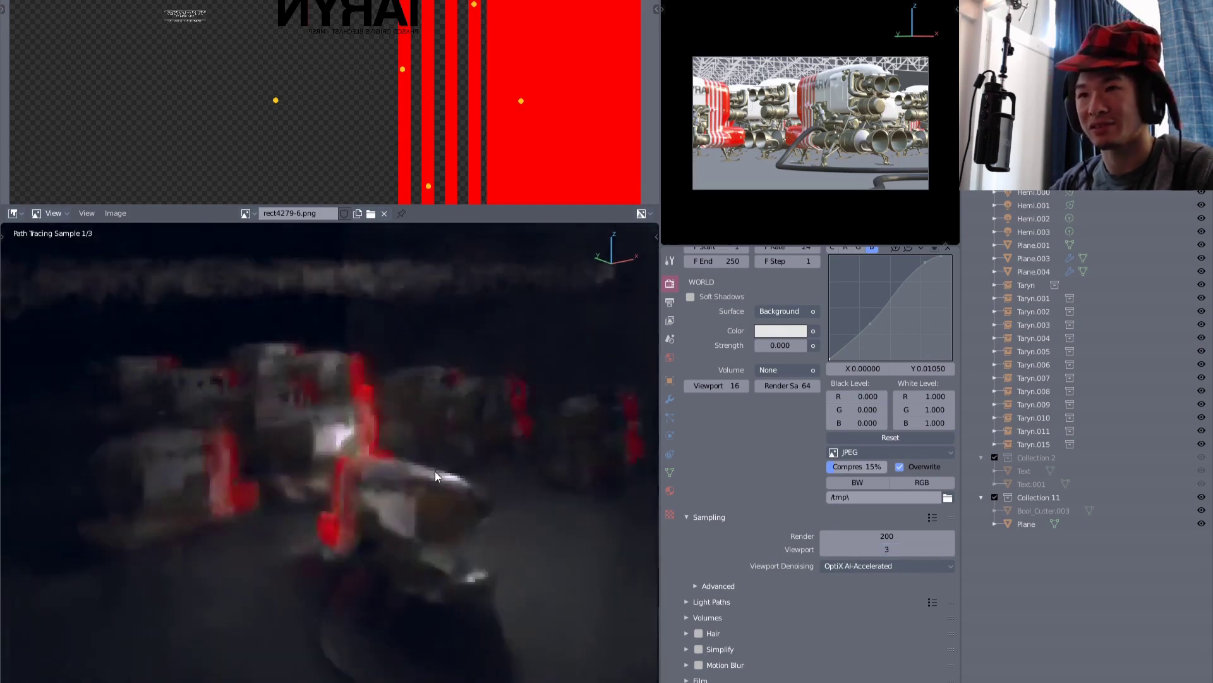
pyautogui.moveTo(424, 469)
pyautogui.mouseDown(button='middle')
pyautogui.moveTo(373, 460)
pyautogui.moveTo(445, 453)
pyautogui.mouseUp(button='middle')
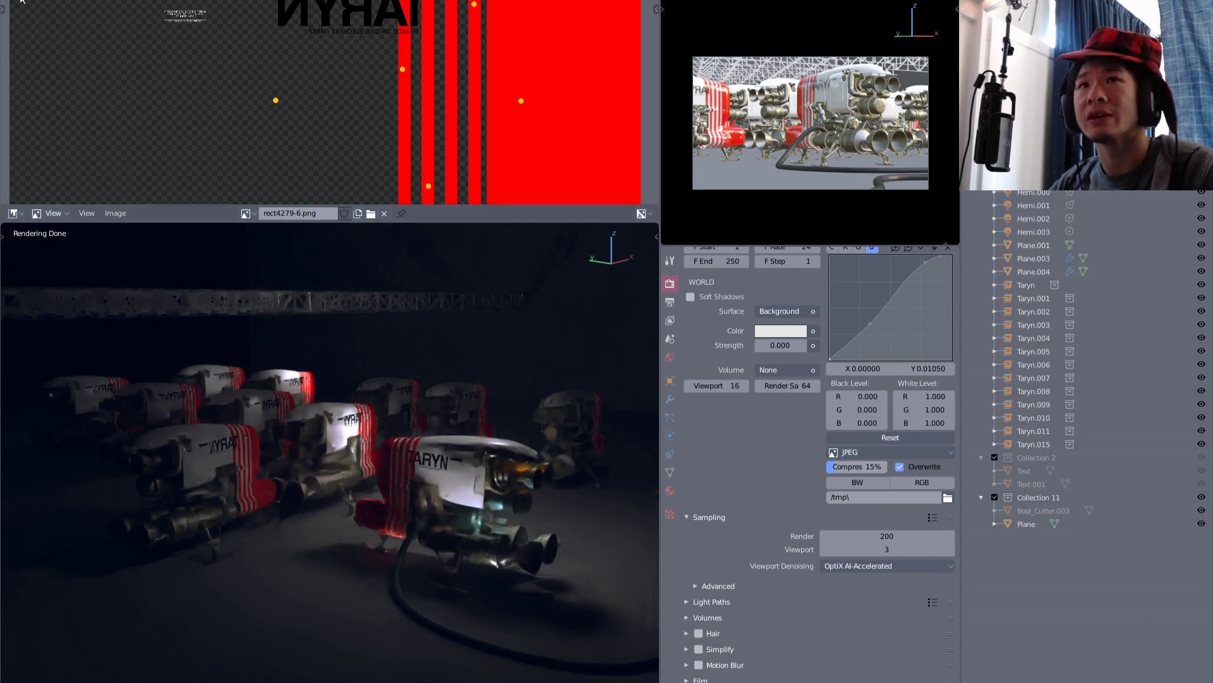
pyautogui.press('F4')
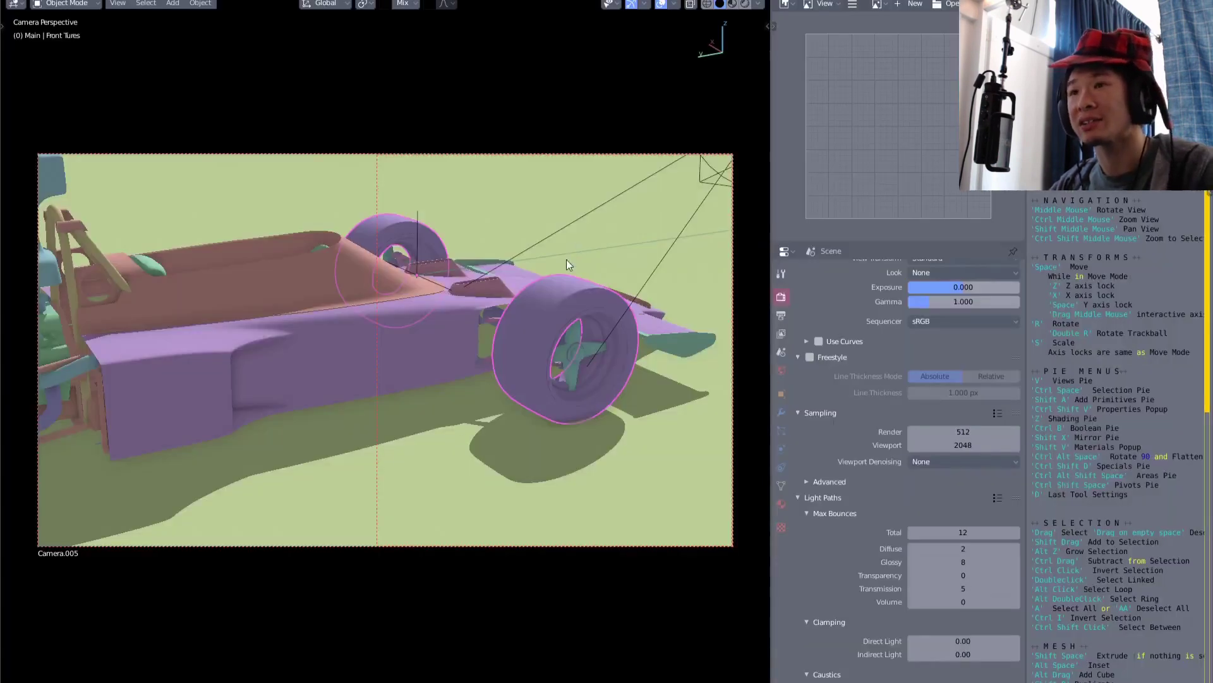
# View the caustics scene in rendered shading with overlays hidden, and bring up the Viewport Denoising choices
pyautogui.hotkey('shift', 'z')
pyautogui.press('z')
pyautogui.click(551, 381)
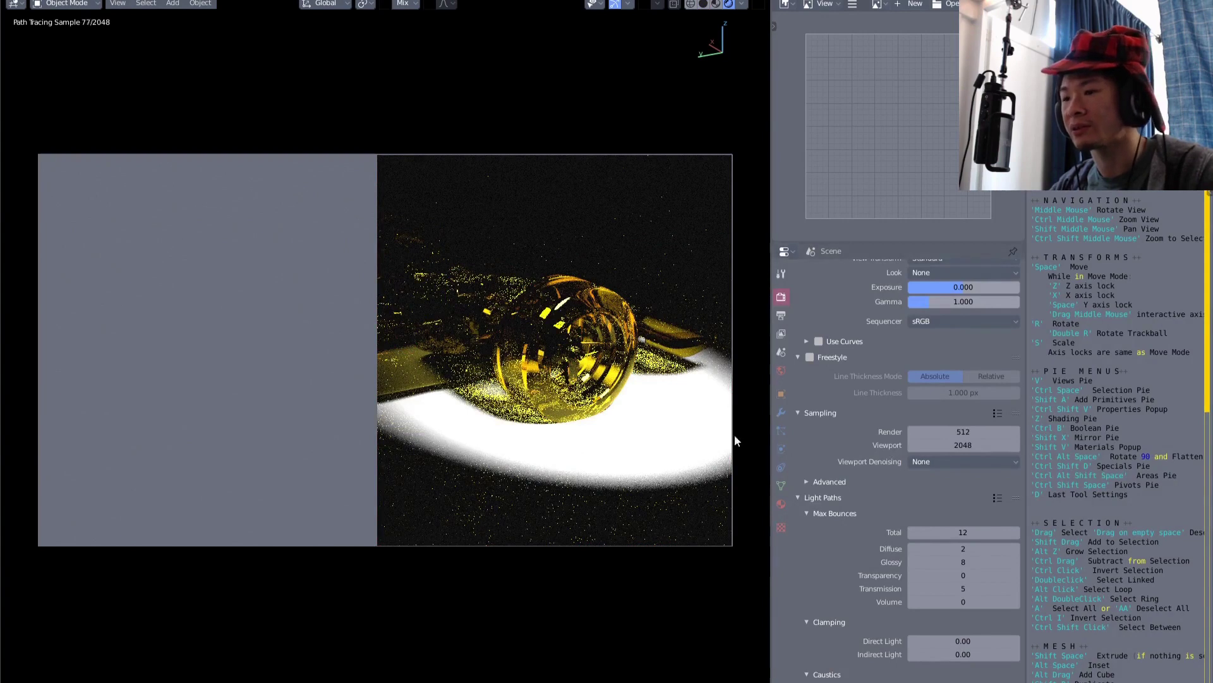
pyautogui.click(933, 460)
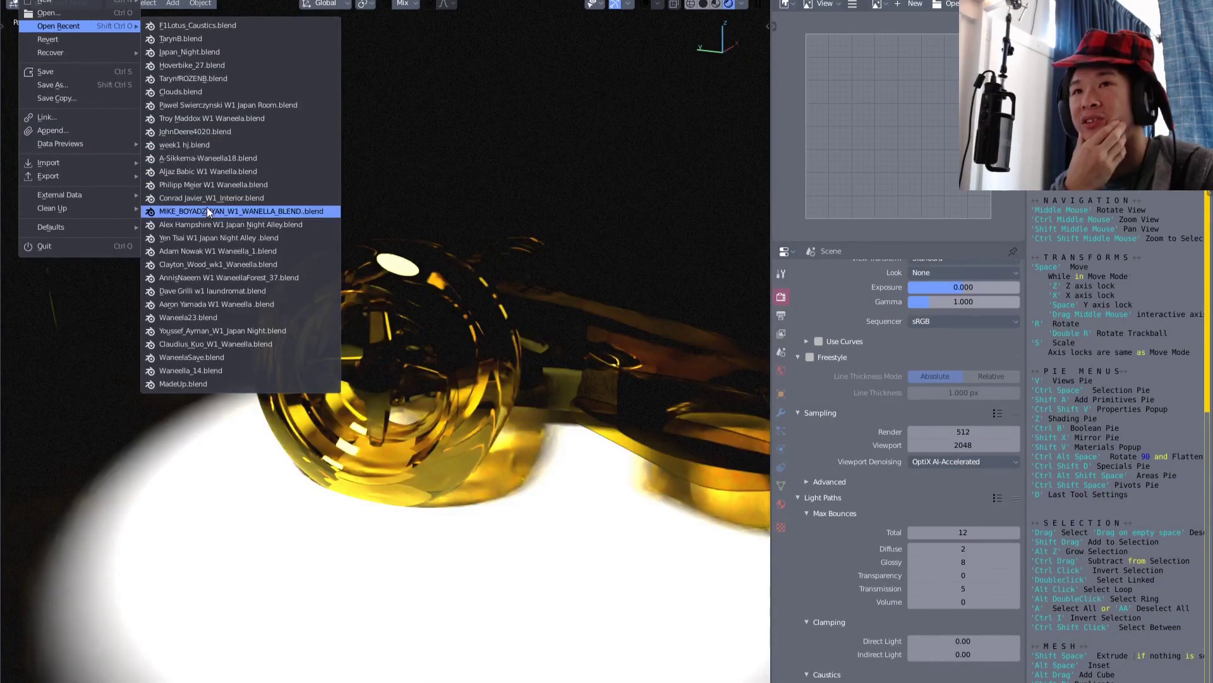
# Load the Japanese room scene, close Preferences, widen the 3D view, and show it in rendered shading
pyautogui.click(198, 105)
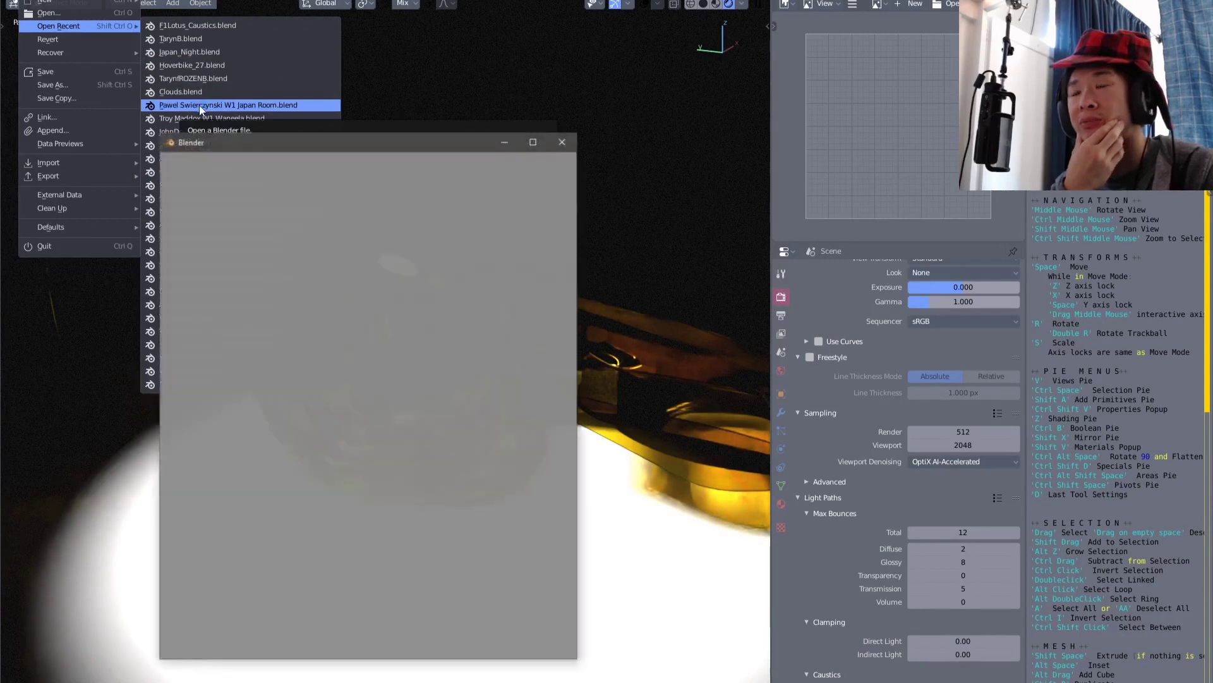
pyautogui.click(564, 144)
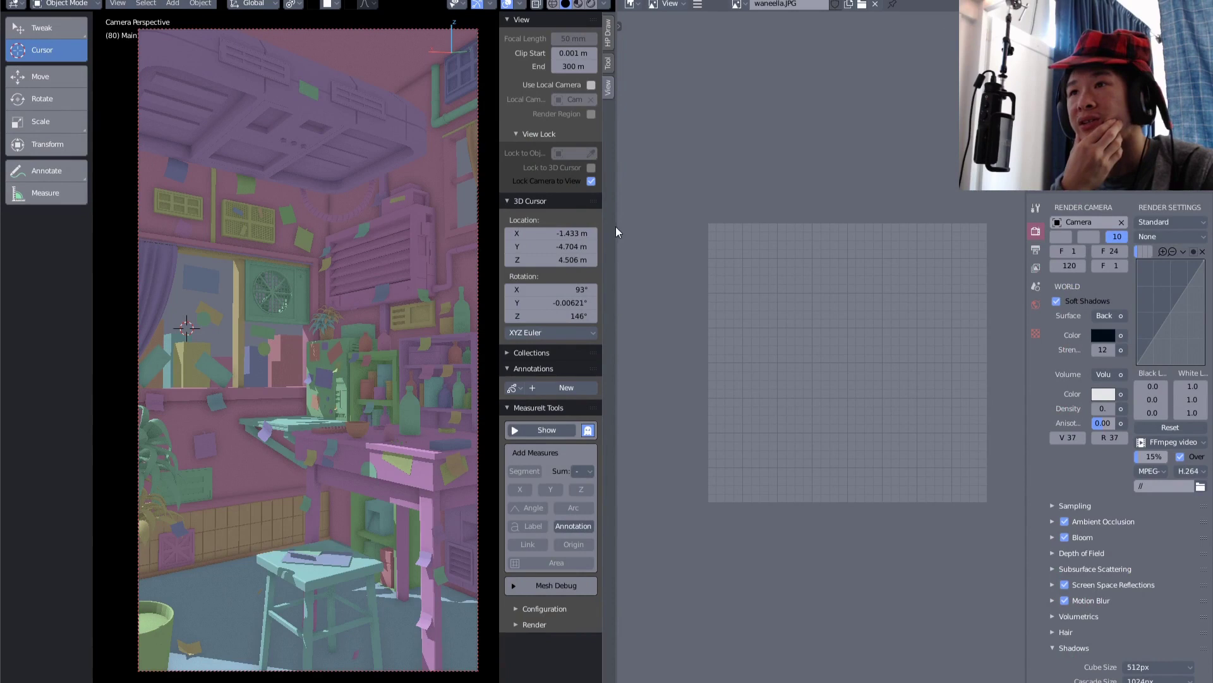
pyautogui.moveTo(615, 227); pyautogui.dragTo(752, 238)
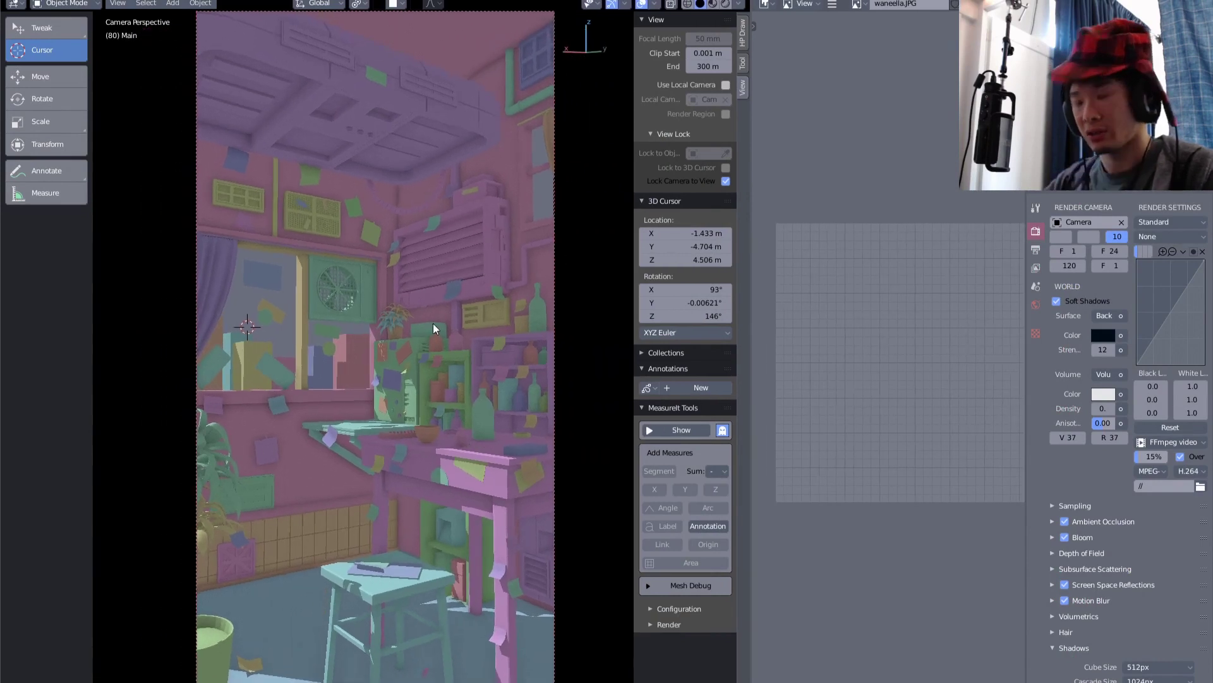
pyautogui.press('z')
pyautogui.click(510, 285)
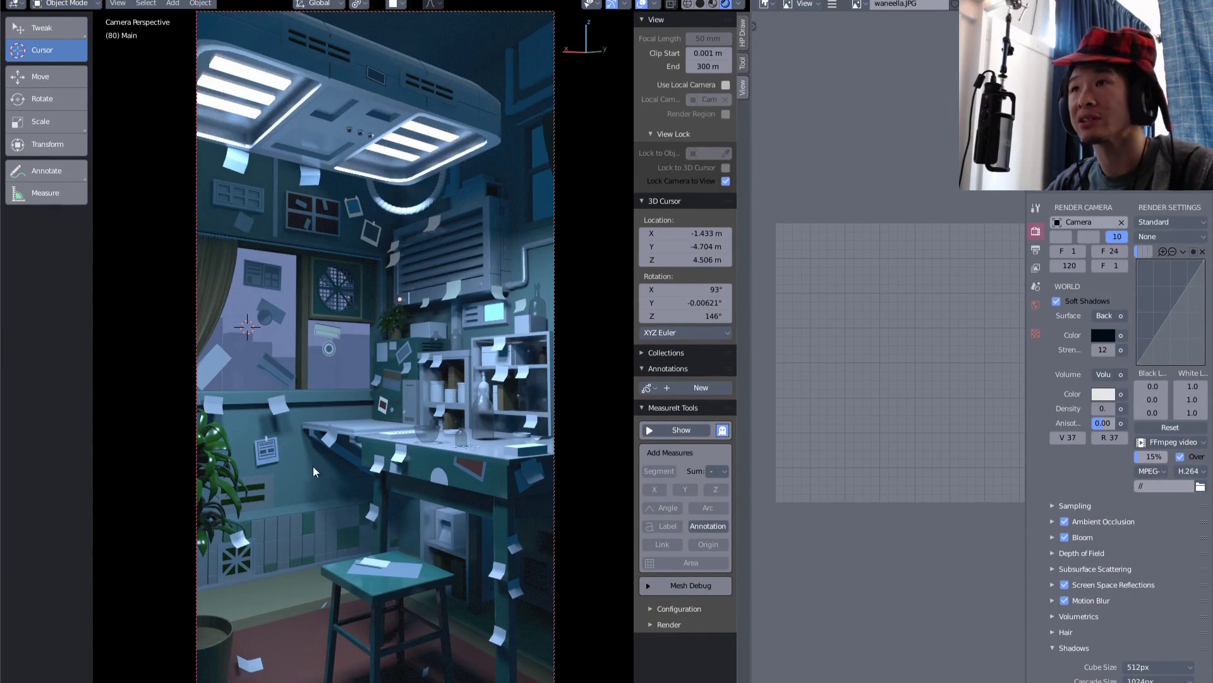
pyautogui.scroll(2, 1112, 329)
pyautogui.scroll(1, 1112, 328)
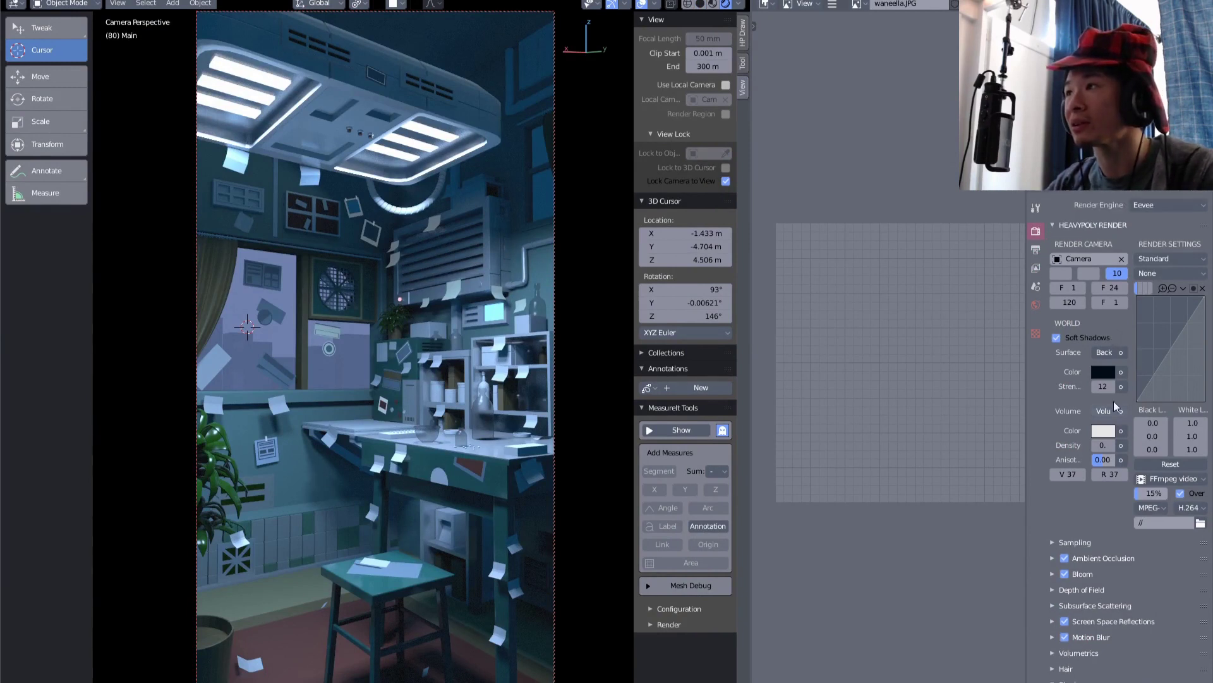
pyautogui.click(1173, 205)
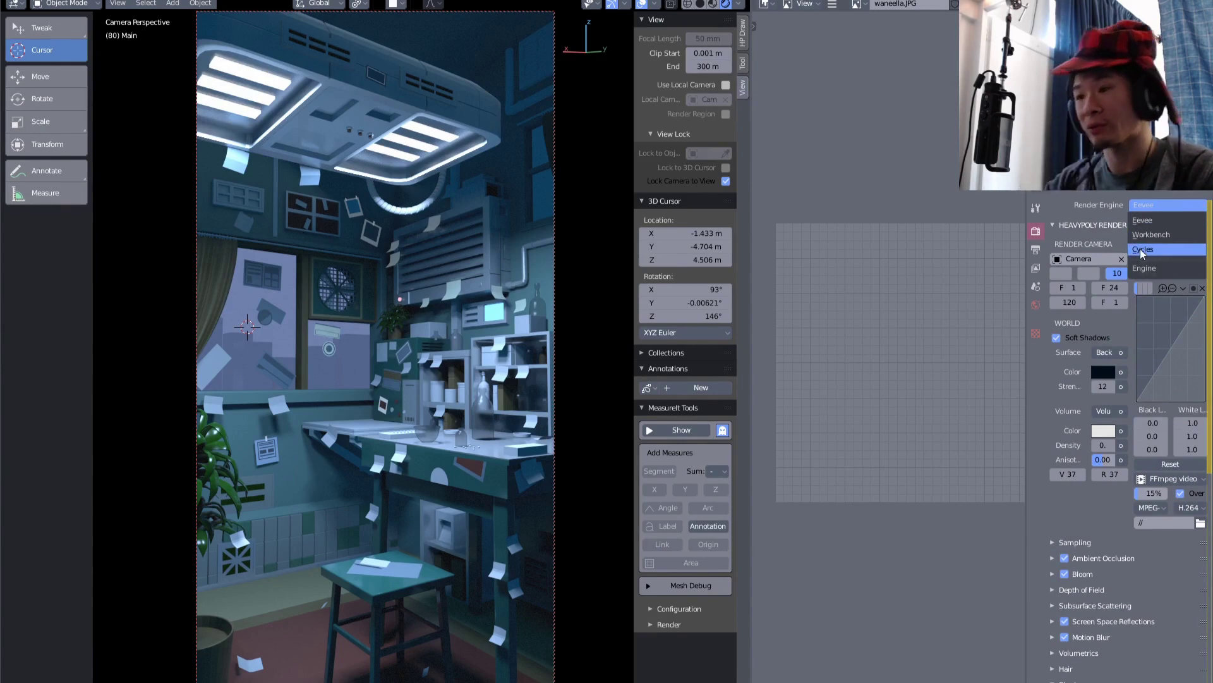
# Switch the render engine to Cycles and hide the viewport sidebar and tool shelf
pyautogui.click(1152, 251)
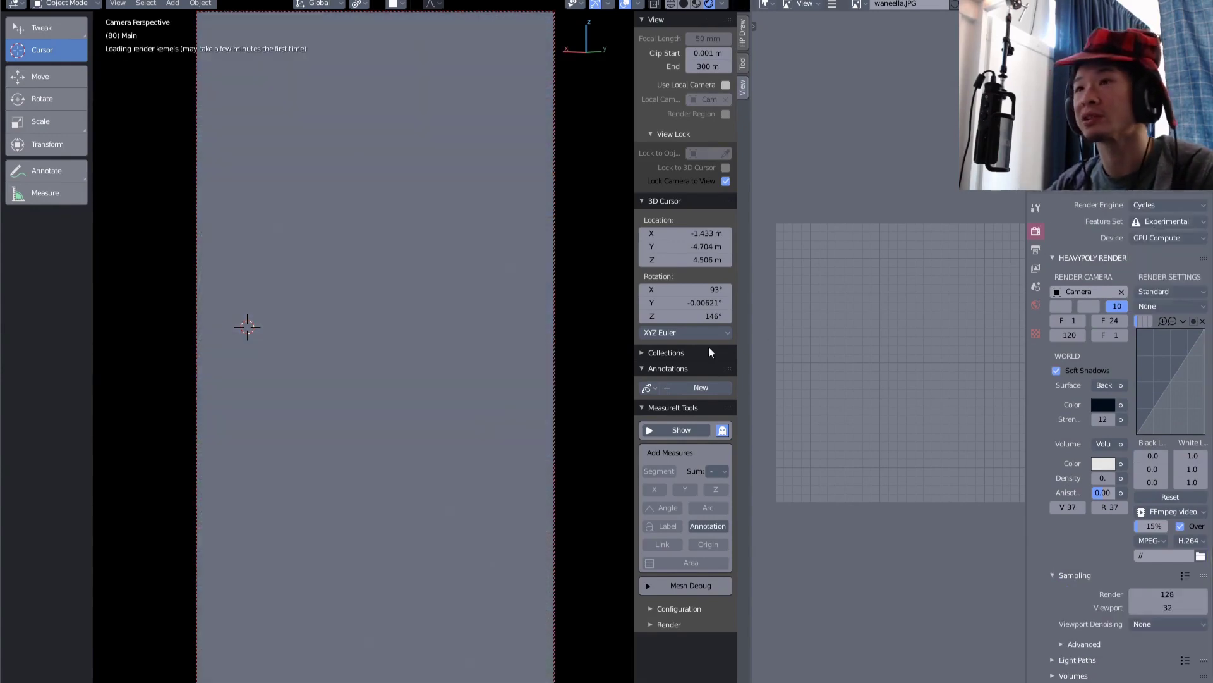
pyautogui.press('n')
pyautogui.press('t')
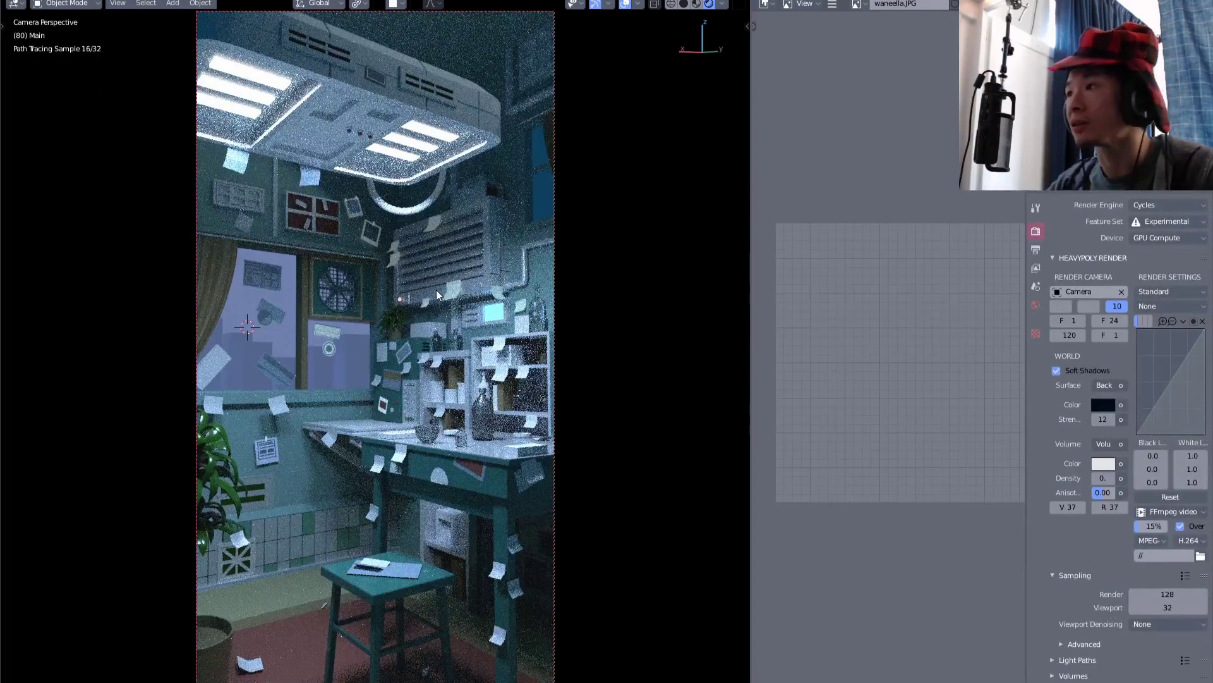
pyautogui.scroll(-3, 1100, 492)
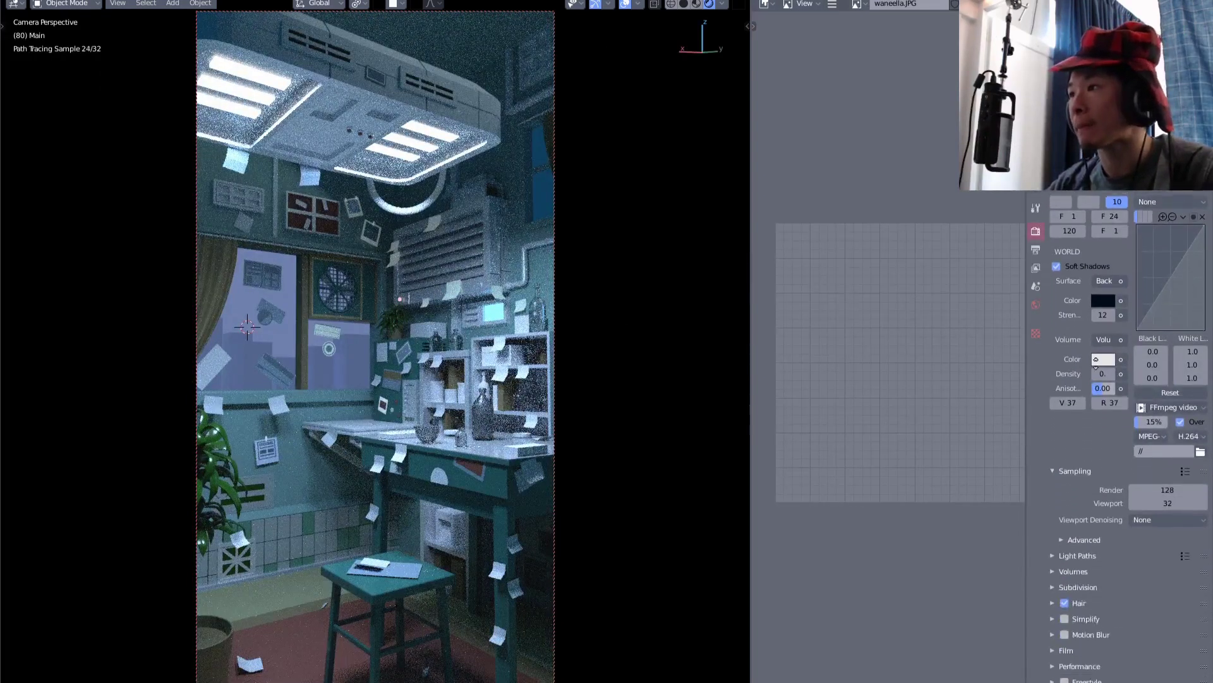
pyautogui.click(1130, 517)
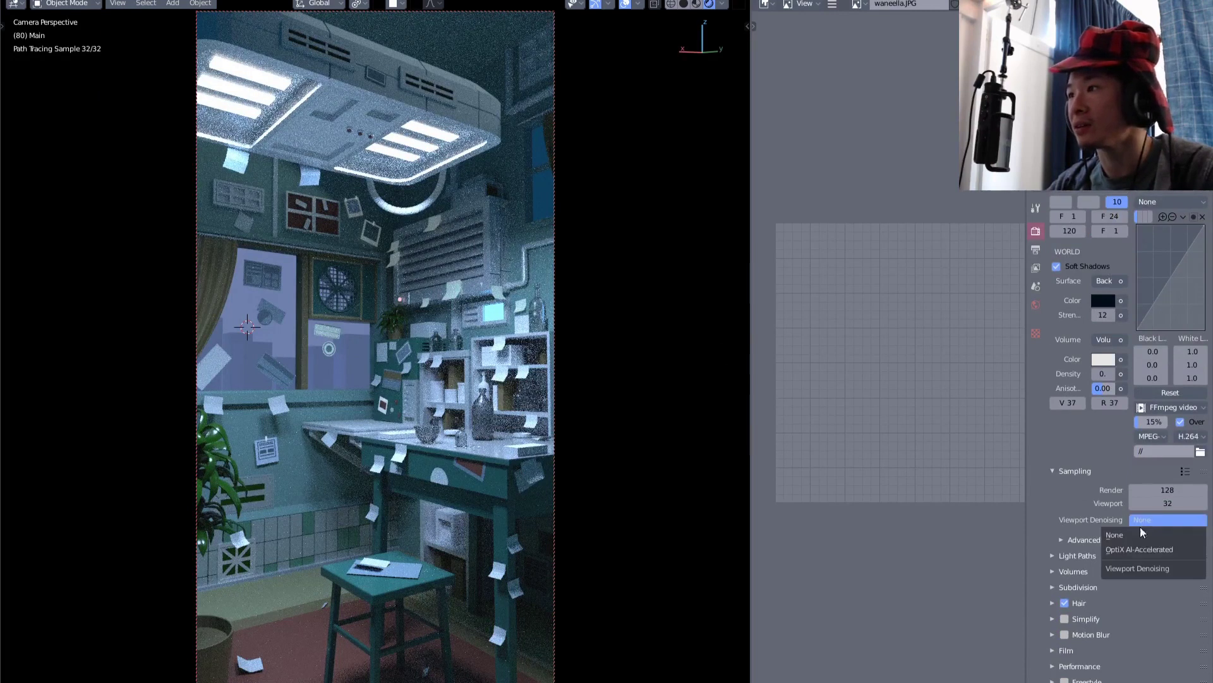
# Enable OptiX AI-Accelerated viewport denoising and snap the view to a preset angle
pyautogui.click(1140, 551)
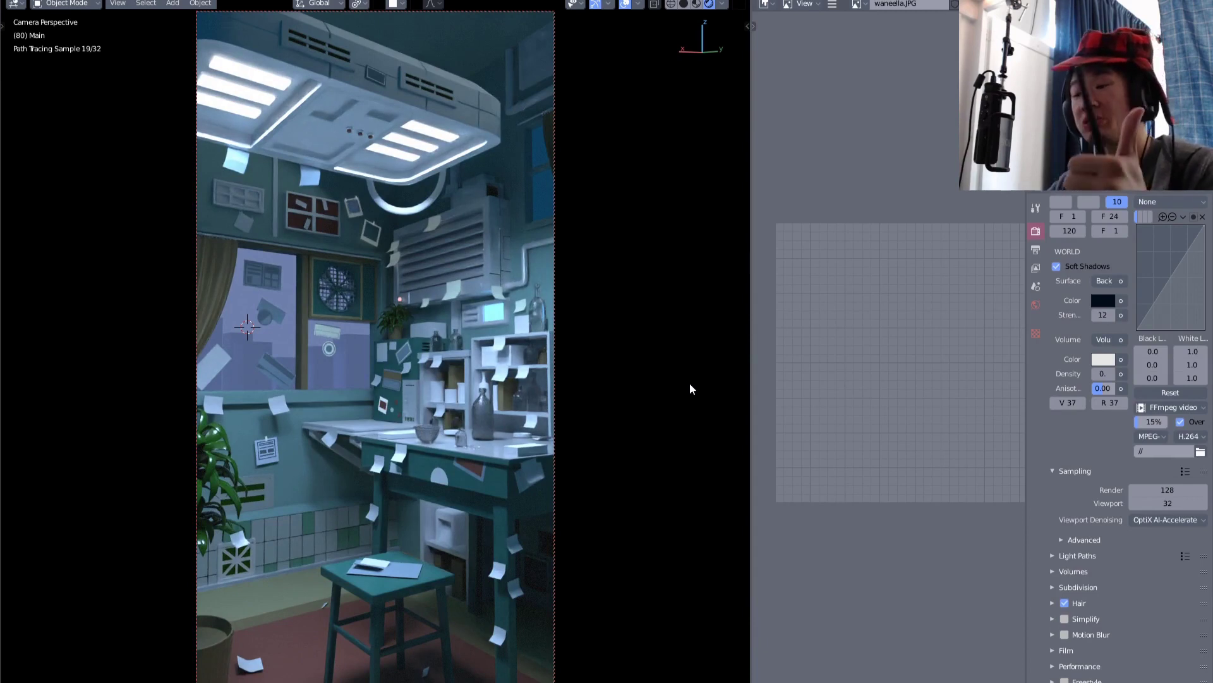
pyautogui.press('`')
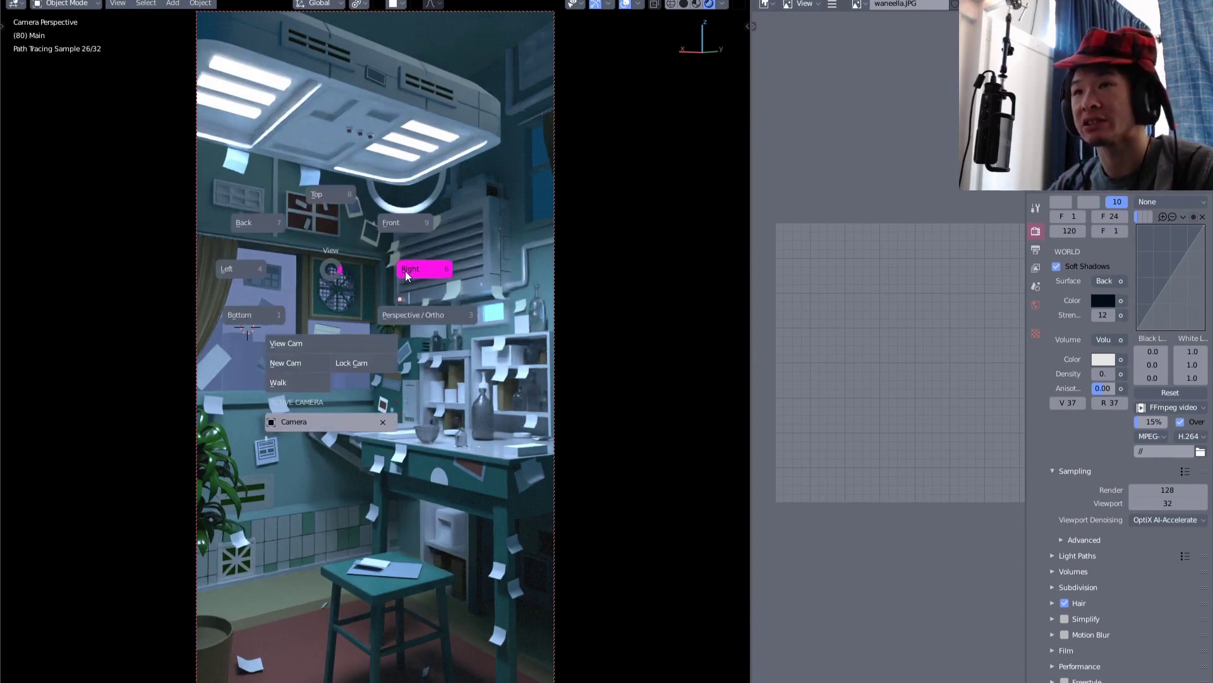
pyautogui.click(407, 274)
# Orbit around the room to show the left wall, window and desk
pyautogui.moveTo(412, 282)
pyautogui.mouseDown(button='middle')
pyautogui.moveTo(468, 337)
pyautogui.moveTo(381, 342)
pyautogui.mouseUp(button='middle')
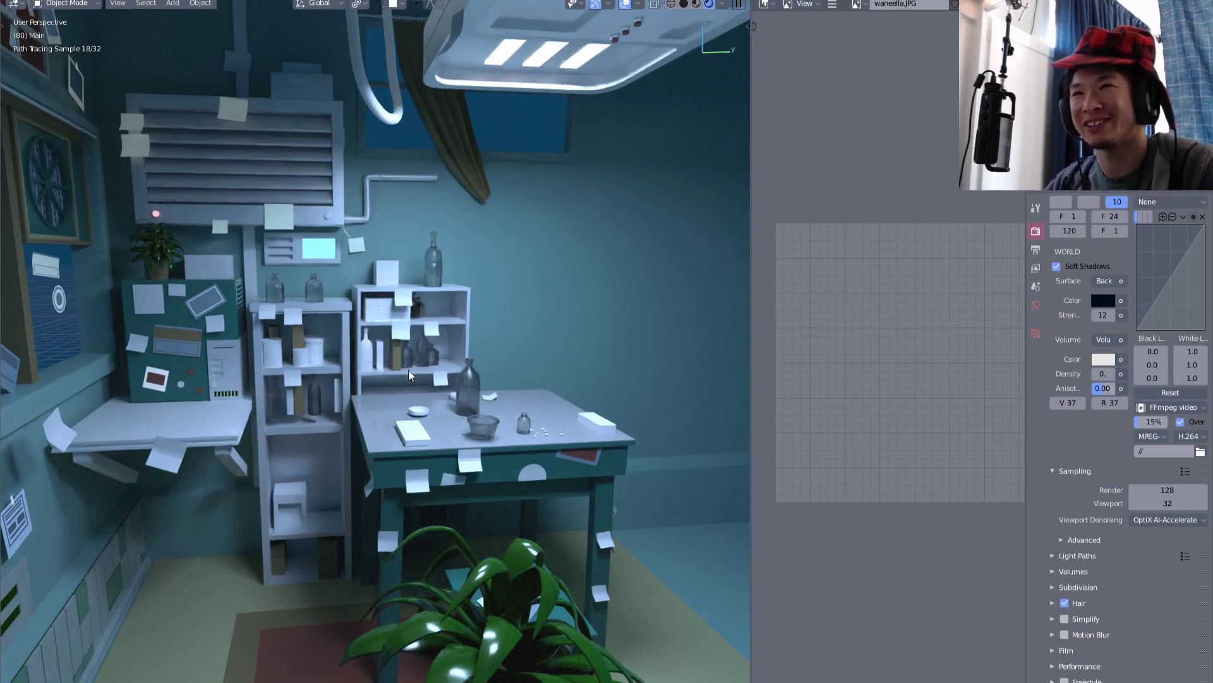
pyautogui.moveTo(408, 370)
pyautogui.mouseDown(button='middle')
pyautogui.moveTo(345, 367)
pyautogui.moveTo(365, 370)
pyautogui.mouseUp(button='middle')
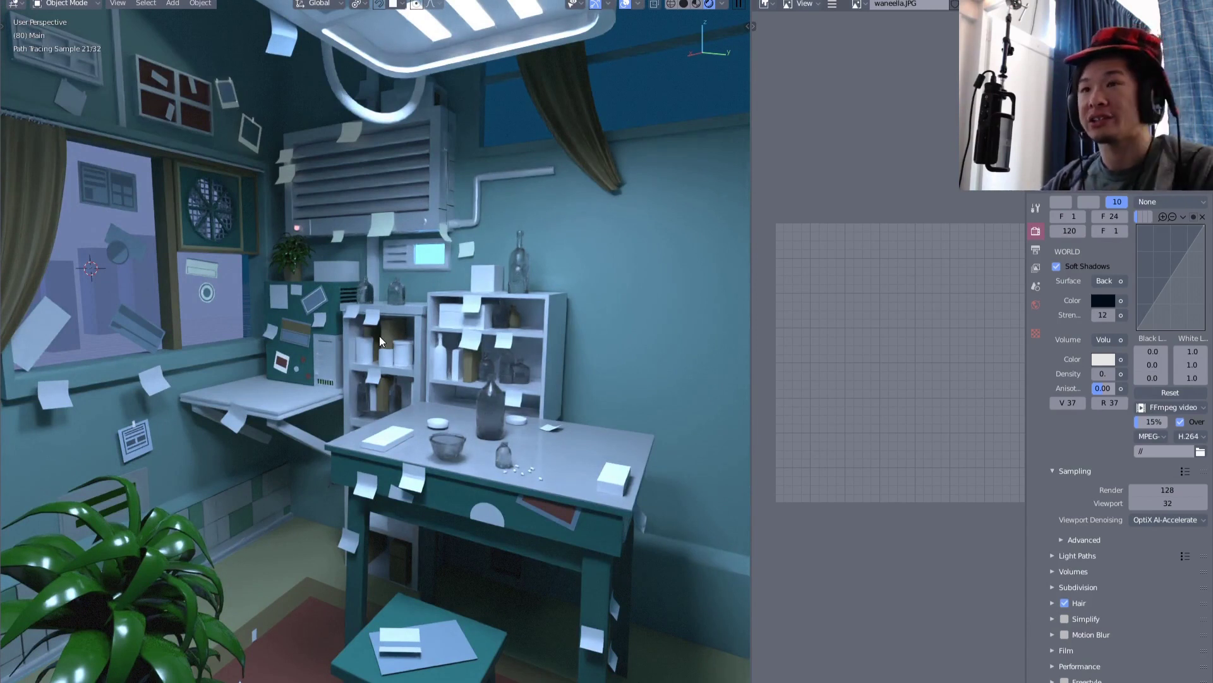
pyautogui.moveTo(505, 396)
pyautogui.mouseDown(button='middle')
pyautogui.moveTo(335, 405)
pyautogui.moveTo(463, 347)
pyautogui.moveTo(421, 357)
pyautogui.moveTo(486, 361)
pyautogui.mouseUp(button='middle')
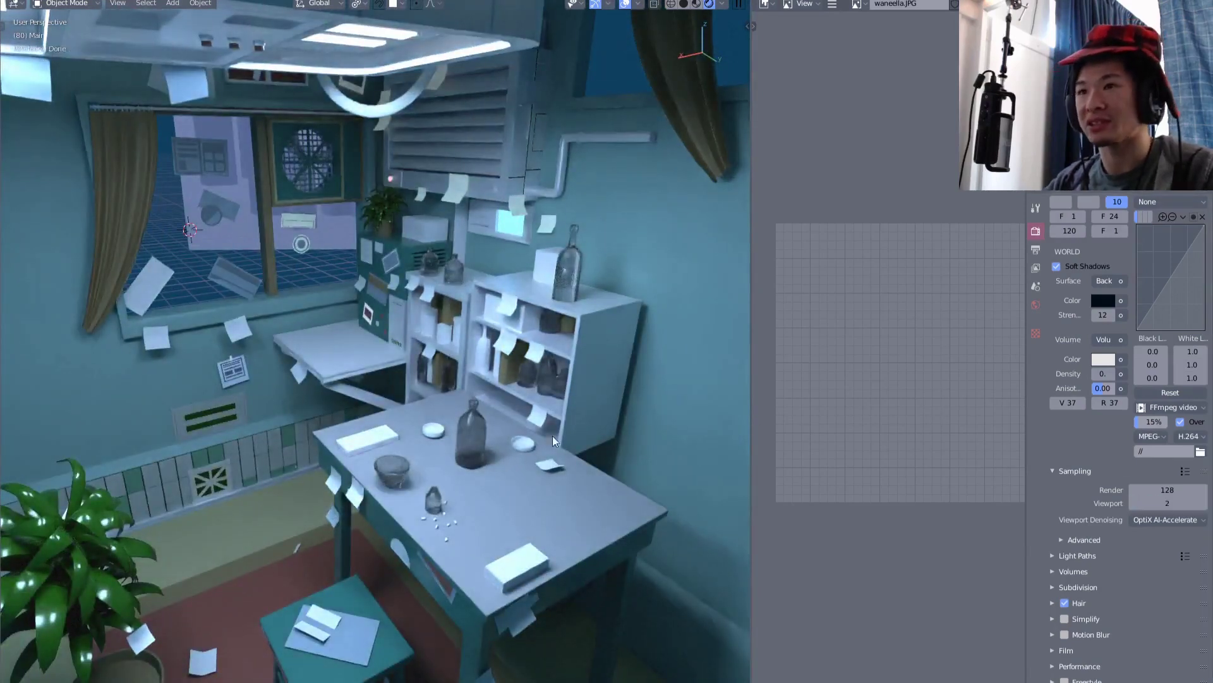
pyautogui.moveTo(553, 435)
pyautogui.mouseDown(button='middle')
pyautogui.moveTo(504, 397)
pyautogui.moveTo(504, 377)
pyautogui.moveTo(515, 383)
pyautogui.mouseUp(button='middle')
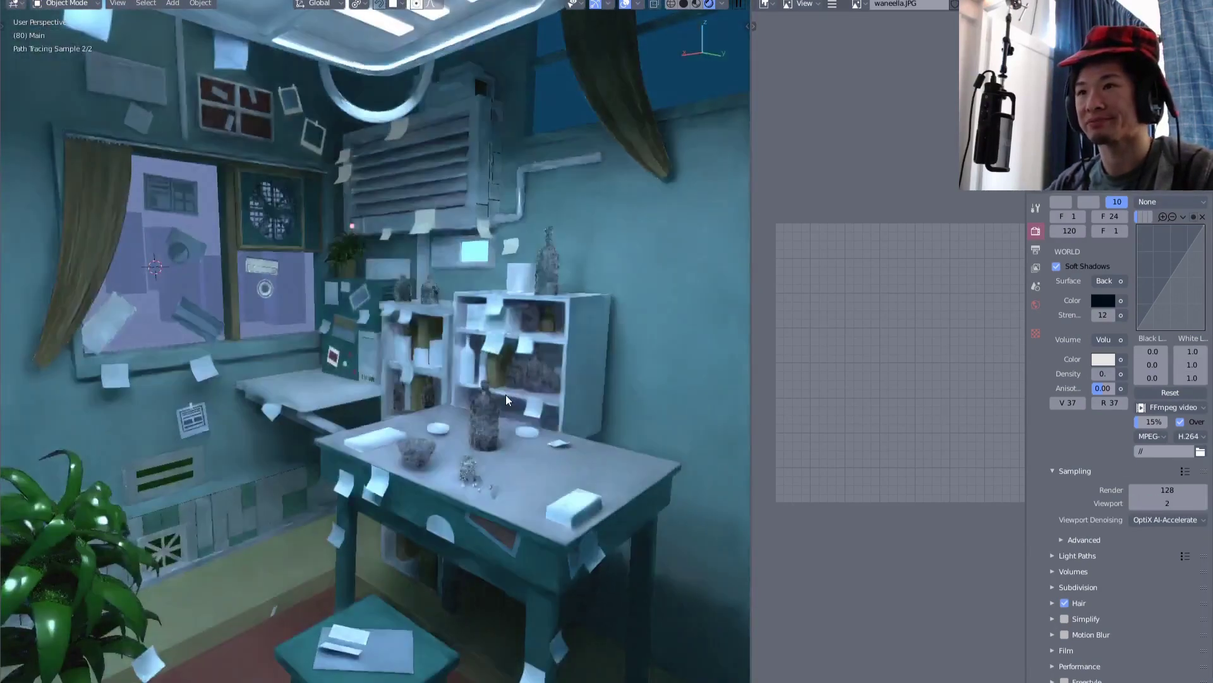